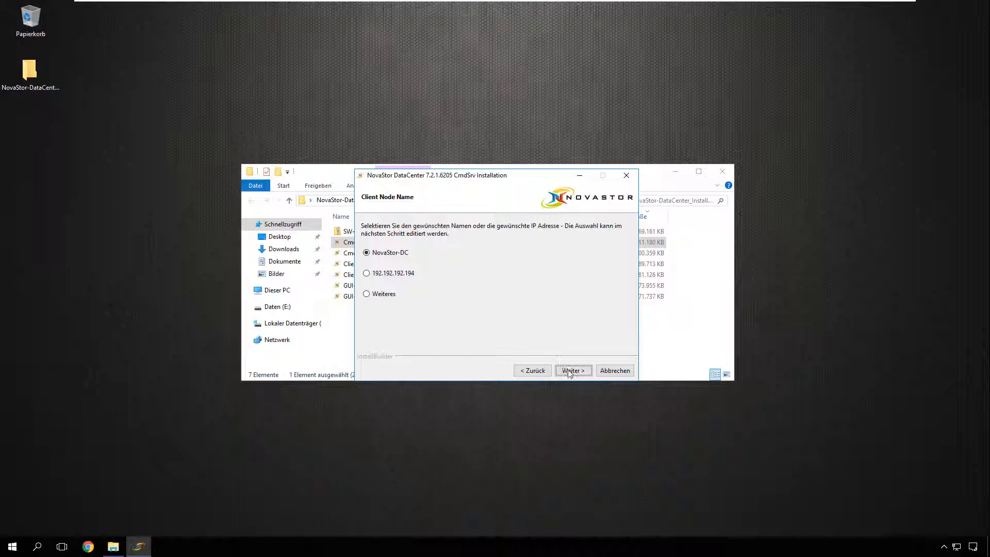
# Keep NovaStor-DC as the client node name and command server with base port 32333, and start the CmdSrv installation.
pyautogui.click(571, 371)
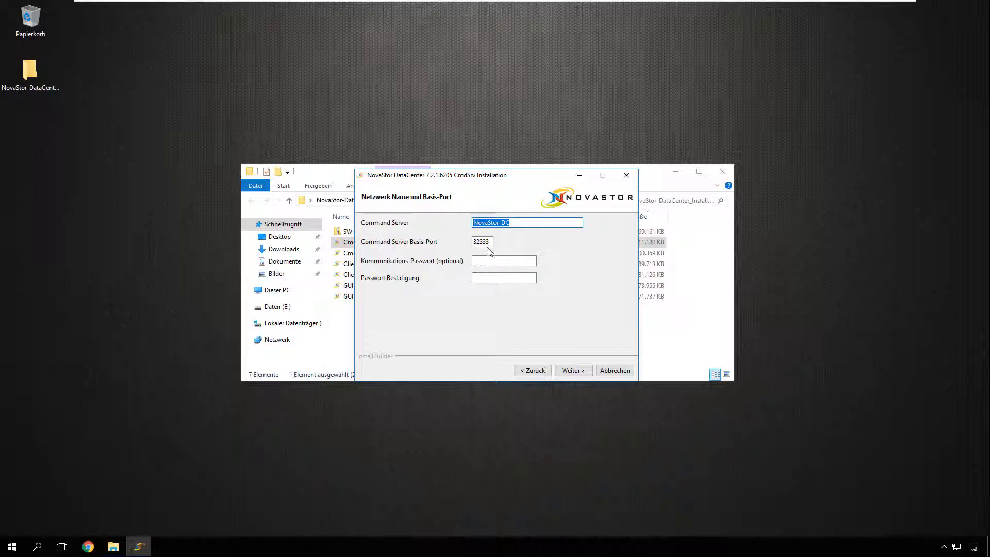
pyautogui.click(573, 371)
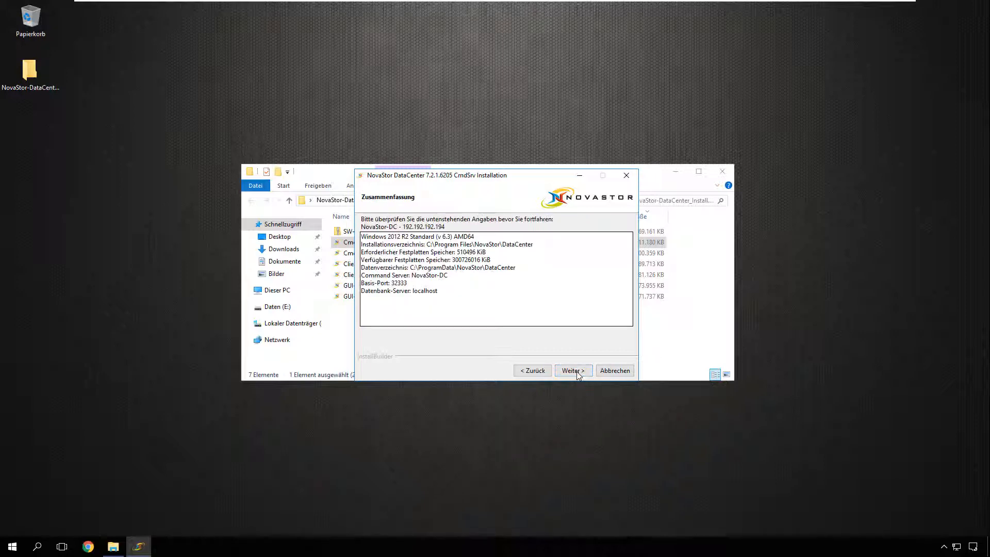
pyautogui.click(573, 371)
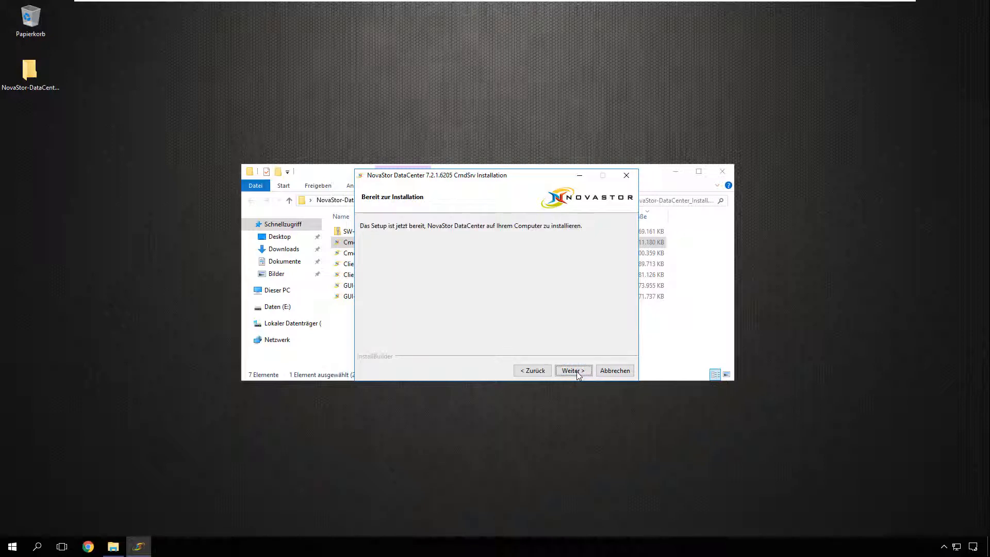
pyautogui.click(577, 372)
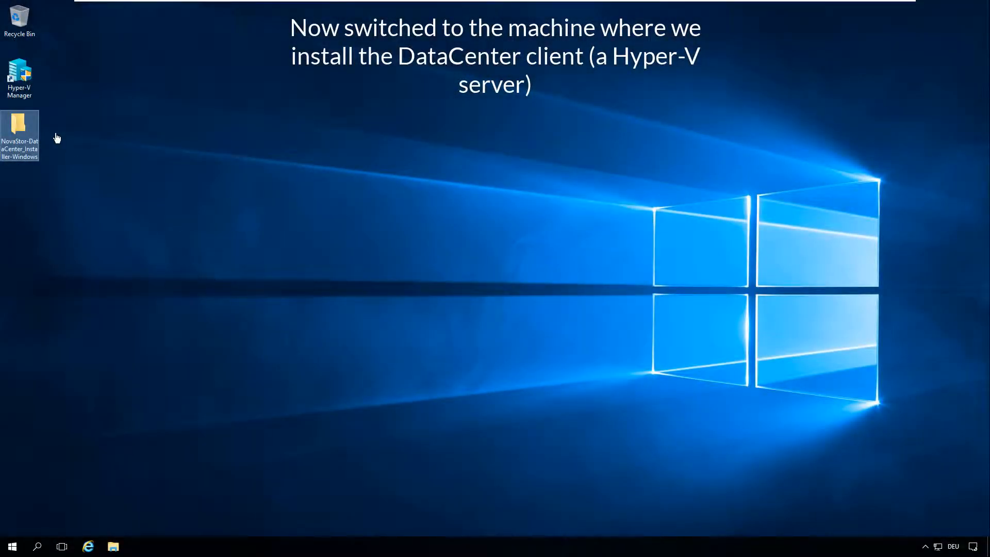
# On the Hyper-V client machine, launch Client-DataCenter-windows-x64-installer.exe from the NovaStor-DataCenter_Installer-Windows folder and accept its licence agreement.
pyautogui.doubleClick(18, 126)
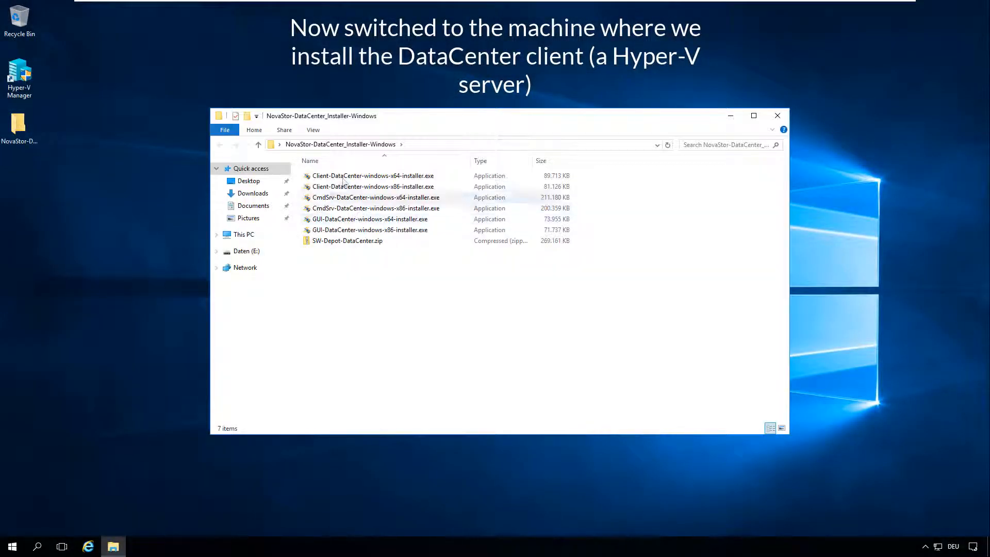
pyautogui.doubleClick(344, 177)
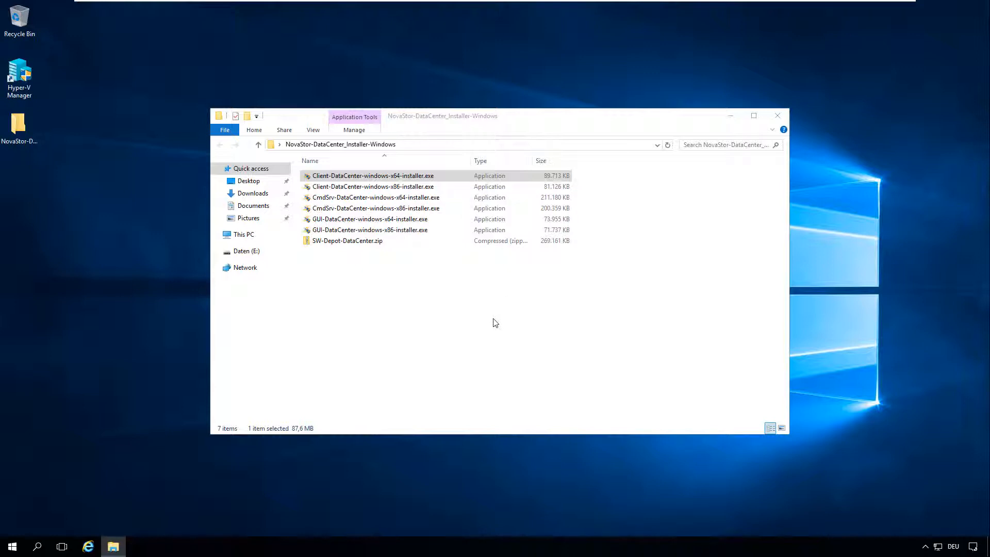
pyautogui.click(567, 370)
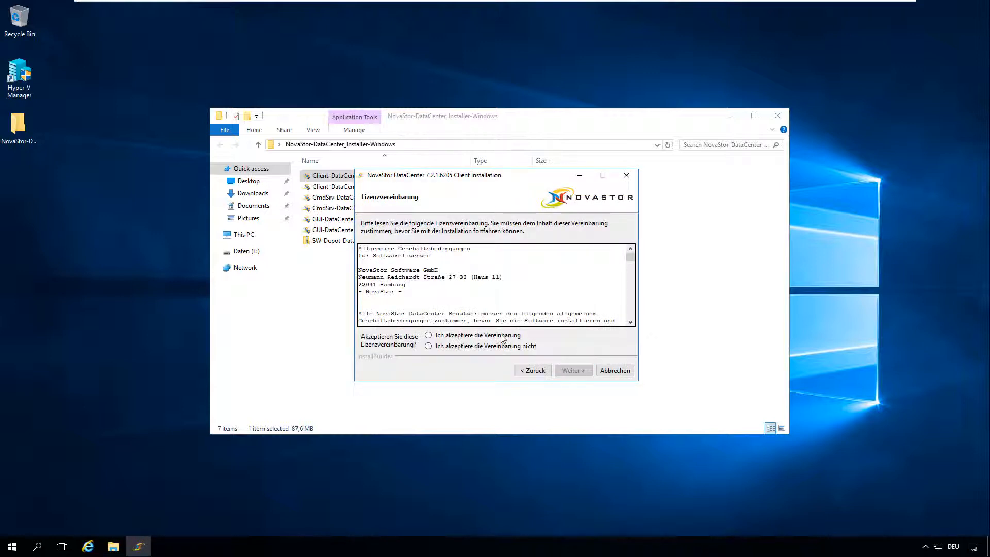
pyautogui.click(503, 336)
pyautogui.click(574, 370)
pyautogui.click(576, 370)
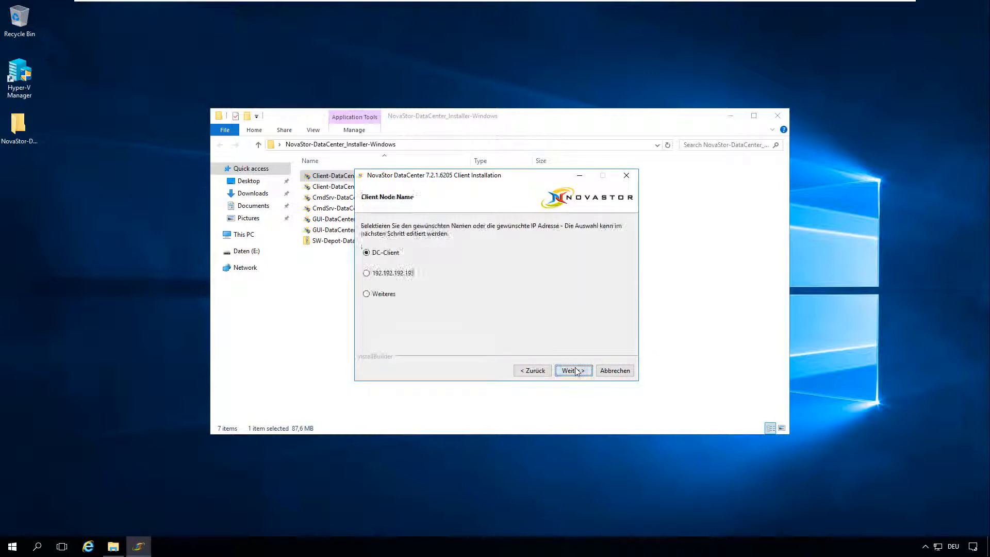
# Keep DC-Client as the client node name and set its command server to NovaStor-DC.
pyautogui.click(575, 370)
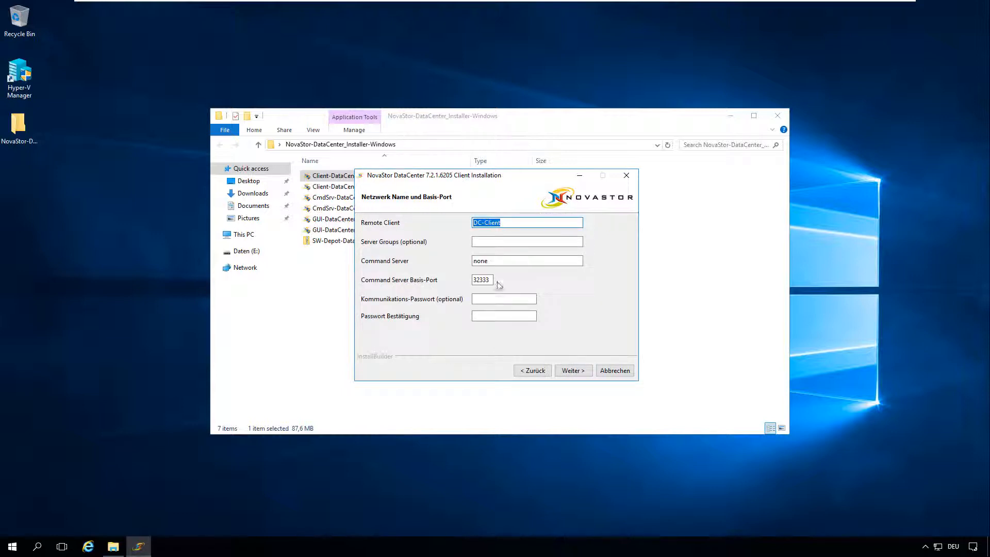
pyautogui.press('Tab')
pyautogui.press('Tab')
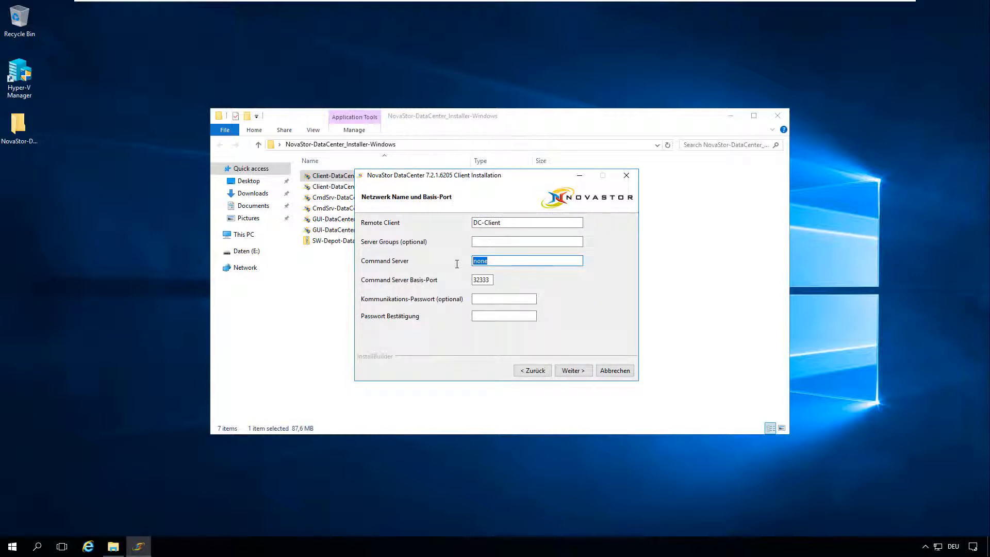
pyautogui.write('NovaStor-DC')
pyautogui.click(563, 372)
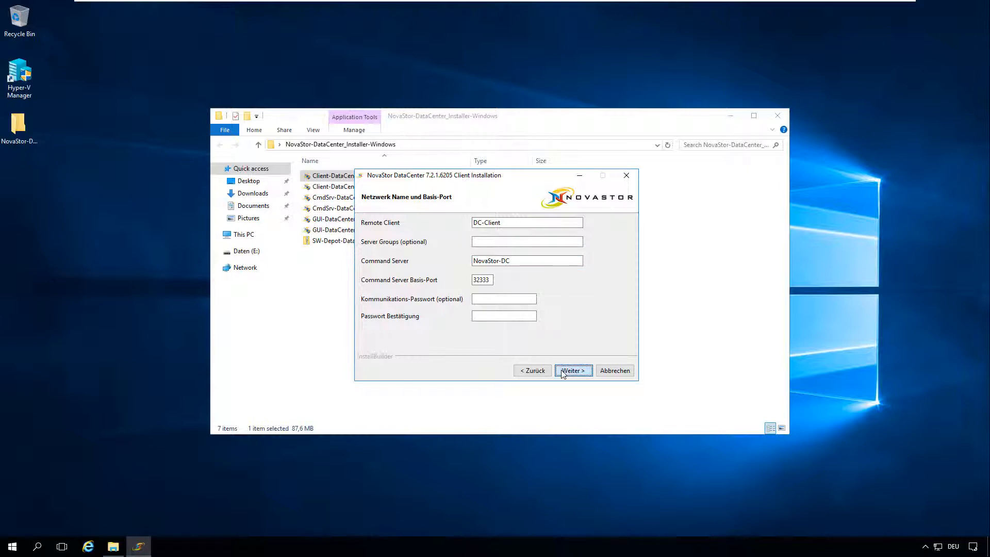
# Accept the installation summary and run the DataCenter client installation through to its end.
pyautogui.click(562, 372)
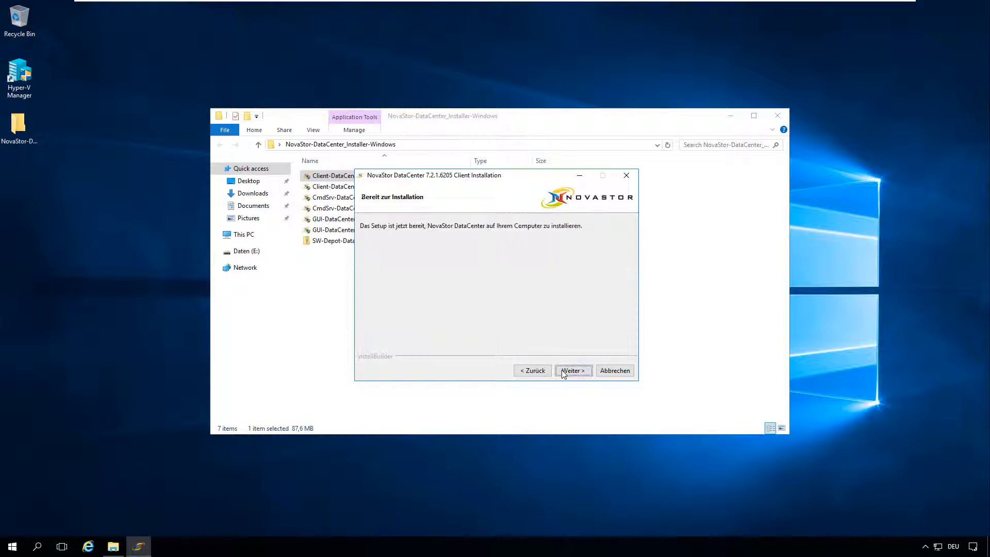
pyautogui.click(563, 371)
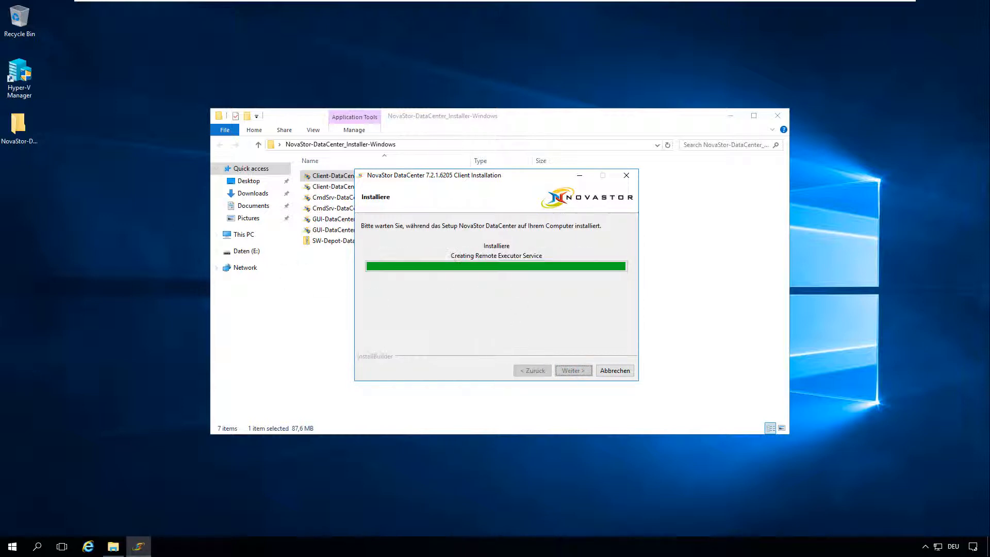
pyautogui.click(571, 371)
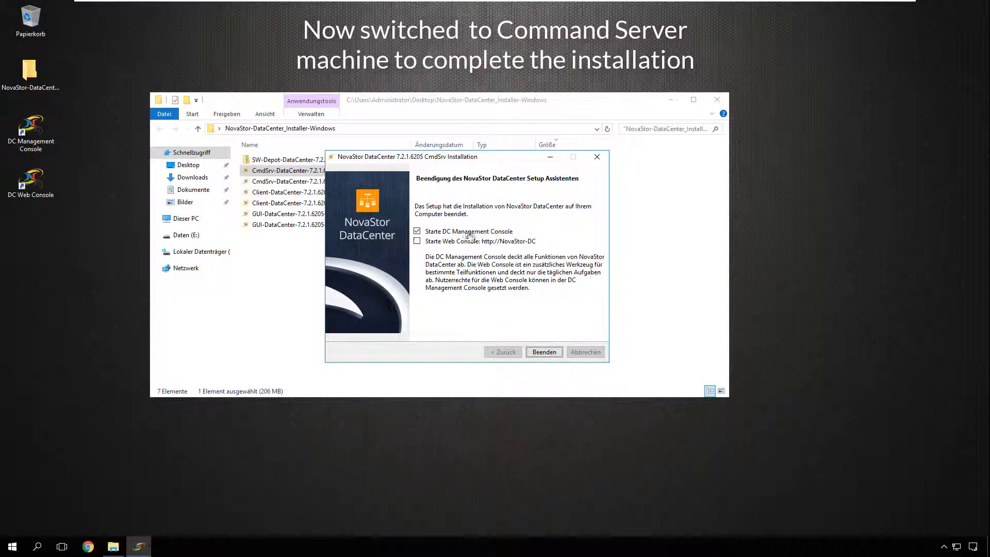
# On the command server machine, finish the CmdSrv setup with the DC Management Console starting, and log in as admin.
pyautogui.click(542, 354)
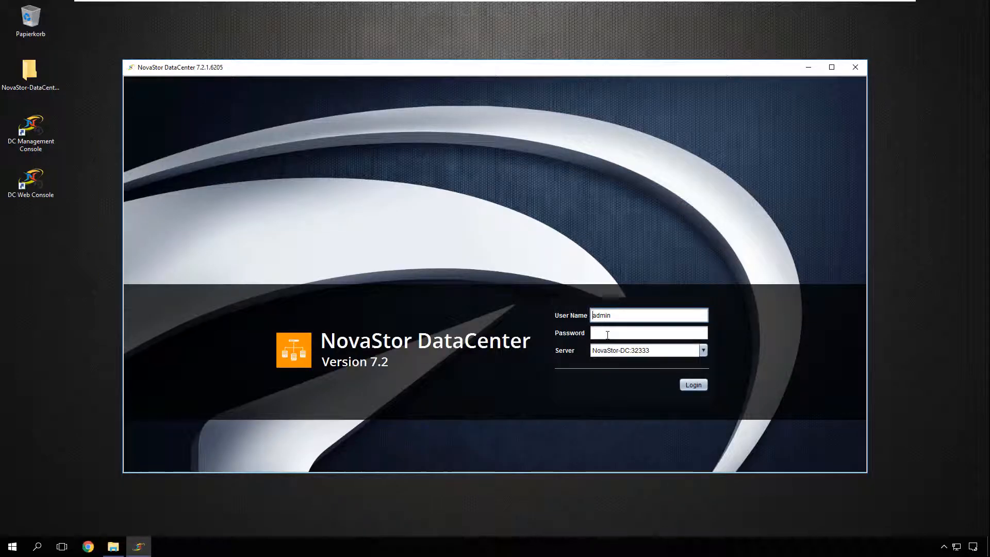
pyautogui.click(694, 385)
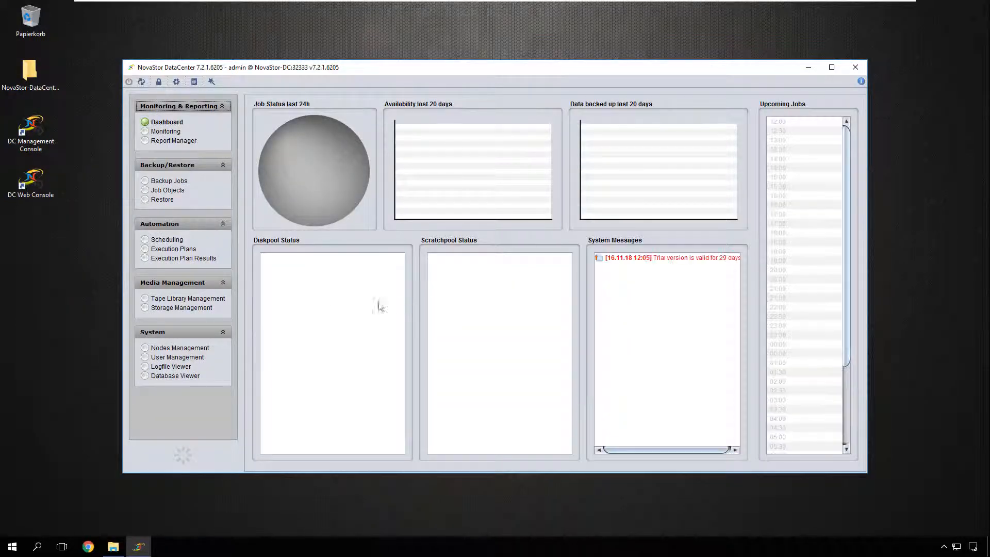
# Edit the novastor-dc node in Nodes Management and open its VMware proxy configuration.
pyautogui.click(180, 349)
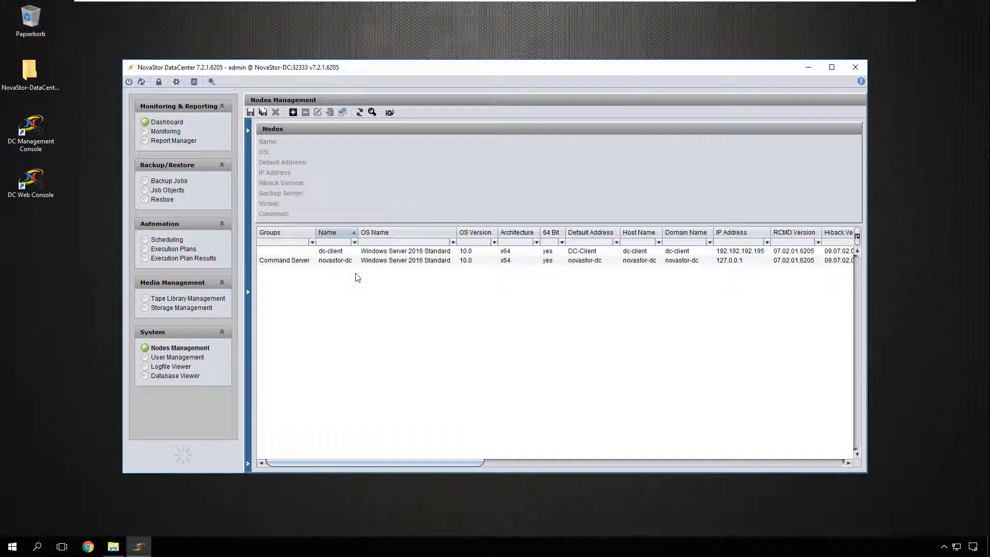
pyautogui.click(327, 262)
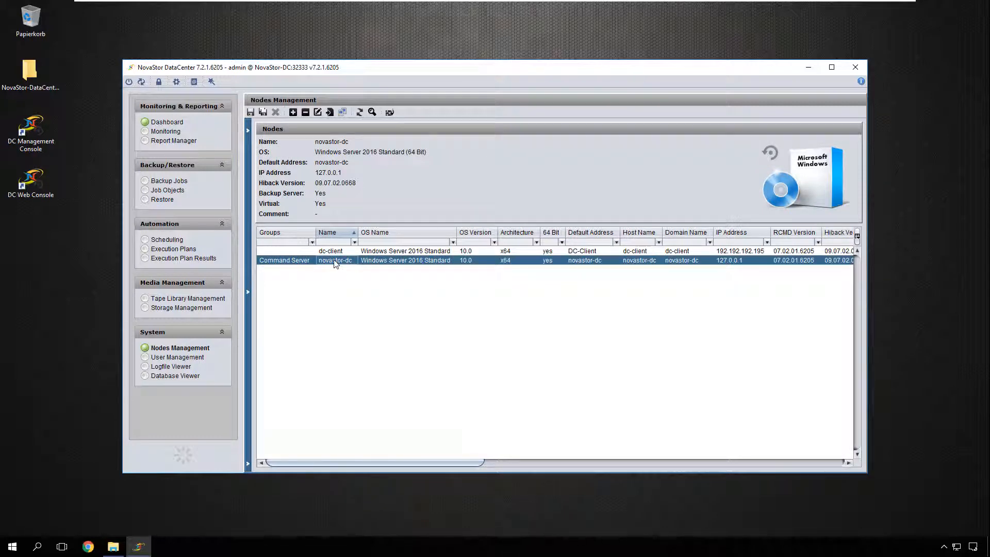
pyautogui.rightClick(296, 263)
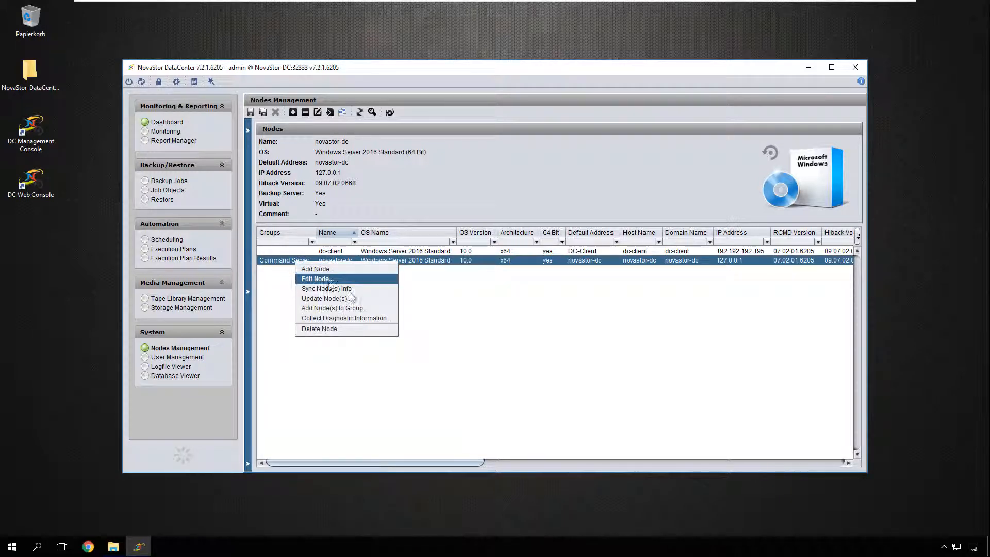
pyautogui.click(329, 278)
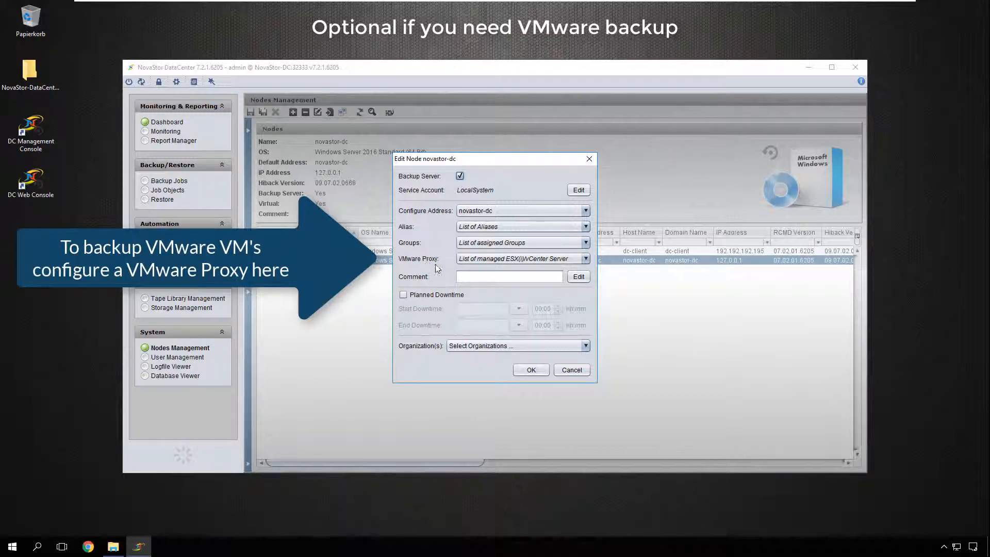
pyautogui.click(569, 261)
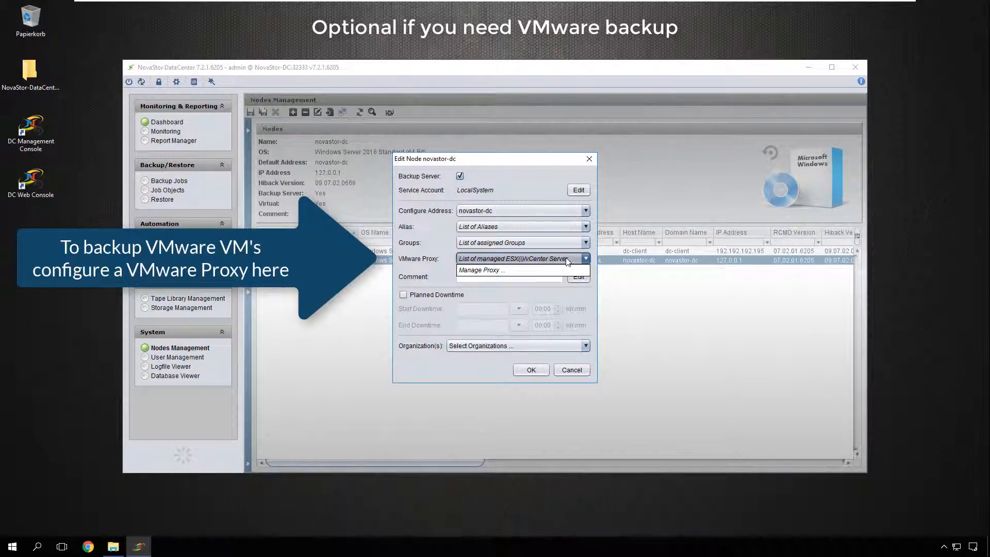
pyautogui.click(471, 270)
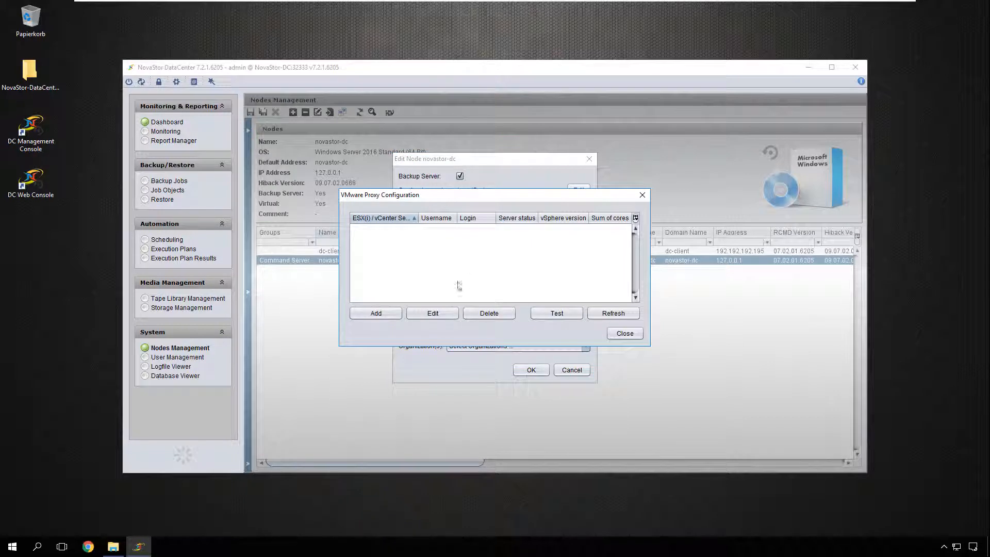
# Add the ESX(i) server ESX with user name root and its password as a VMware proxy entry, and save the node.
pyautogui.click(389, 312)
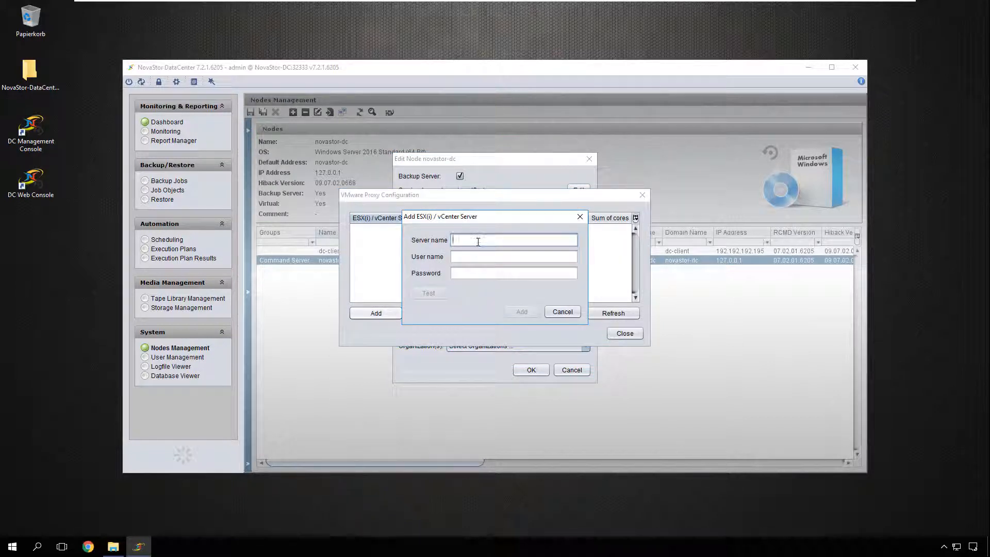
pyautogui.write('ESX')
pyautogui.press('Tab')
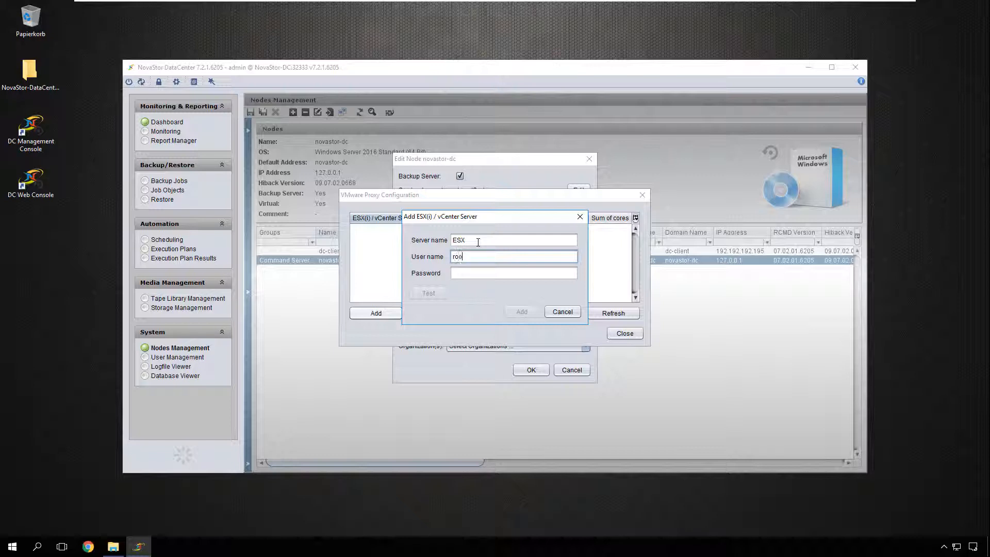
pyautogui.press('Tab')
pyautogui.write('*****')
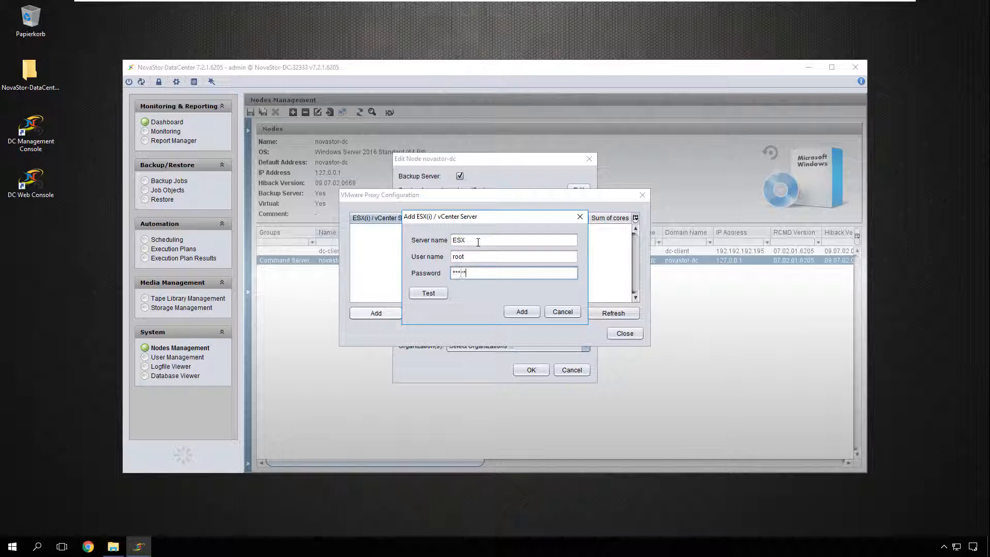
pyautogui.write('***')
pyautogui.press('Return')
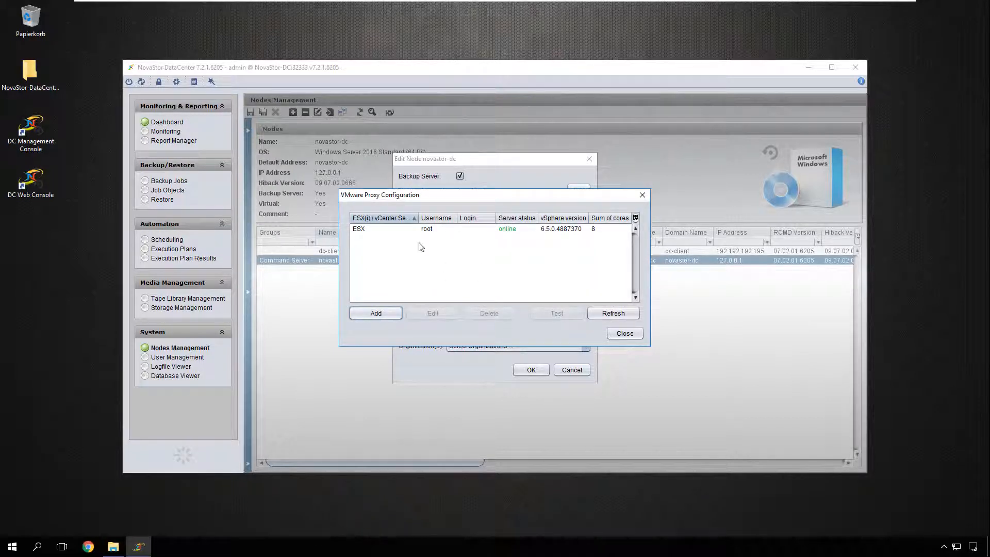
pyautogui.click(622, 333)
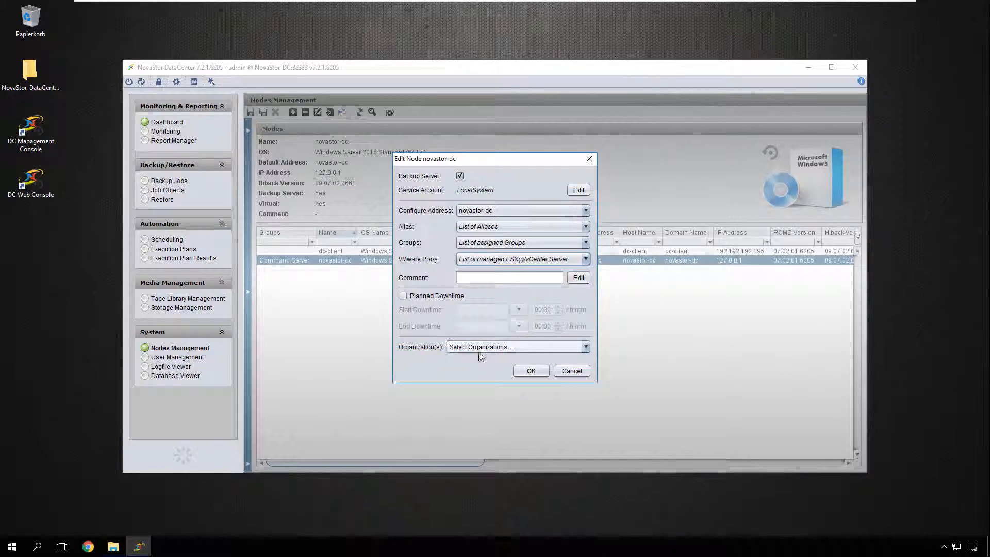
pyautogui.click(530, 371)
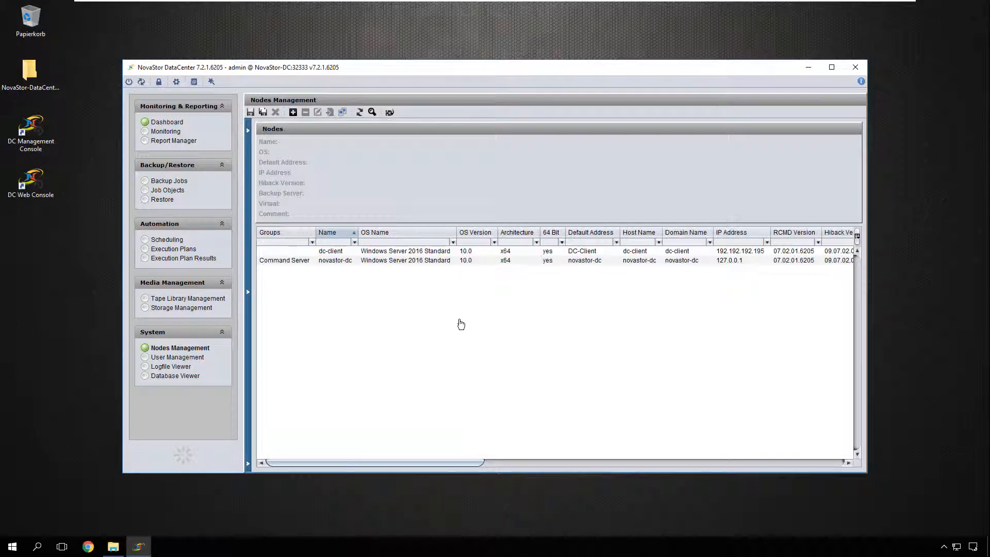
# Start creating a new disk pool on the novastor-dc backup server in Storage Management.
pyautogui.click(200, 310)
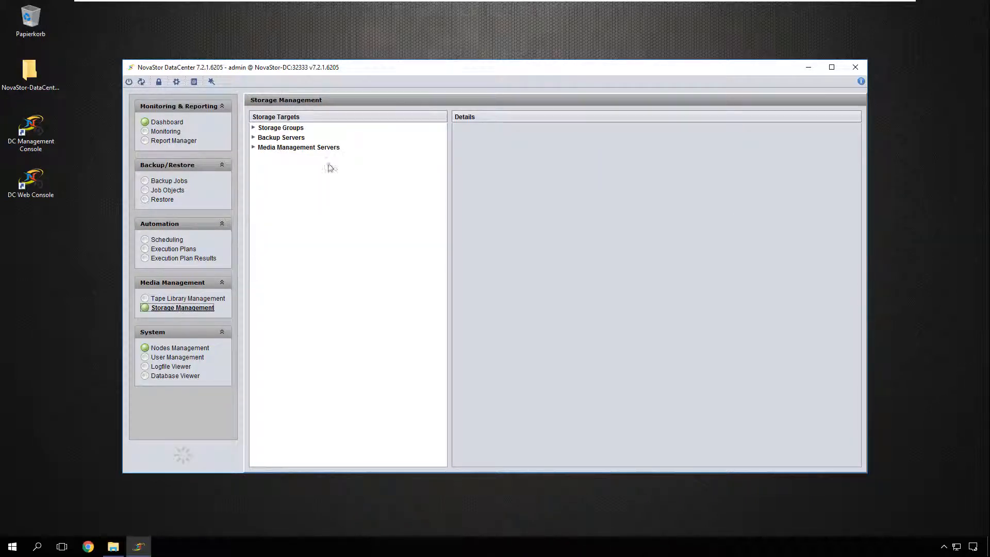
pyautogui.click(253, 138)
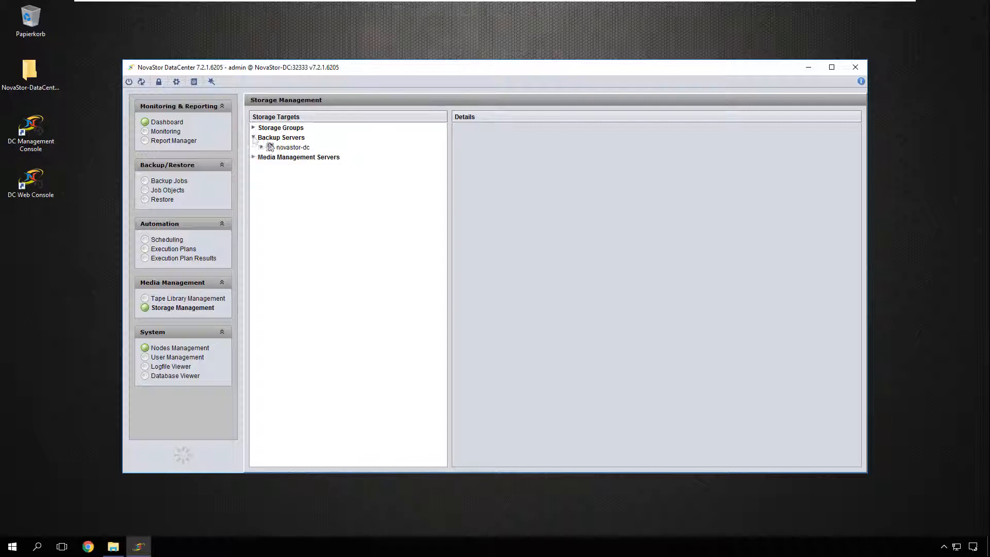
pyautogui.click(281, 148)
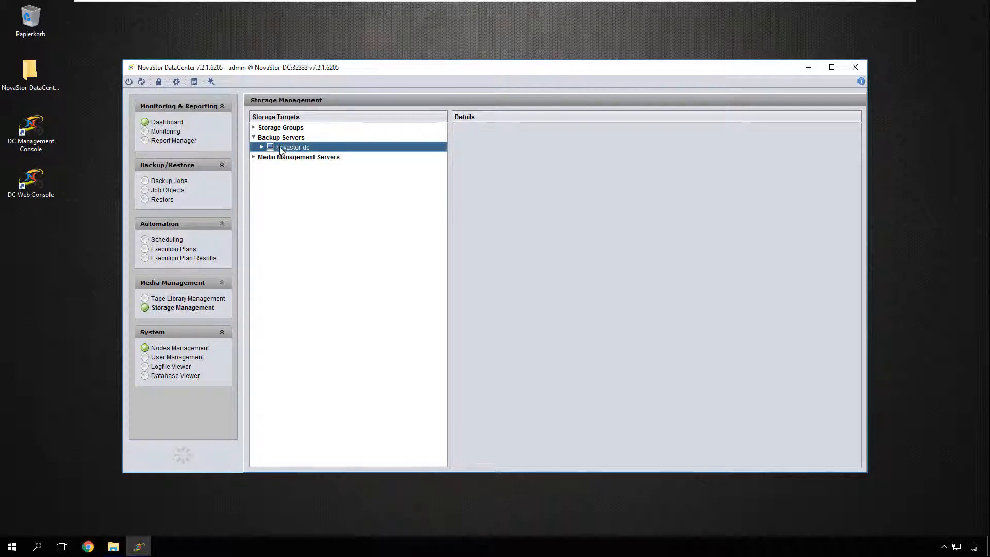
pyautogui.rightClick(282, 150)
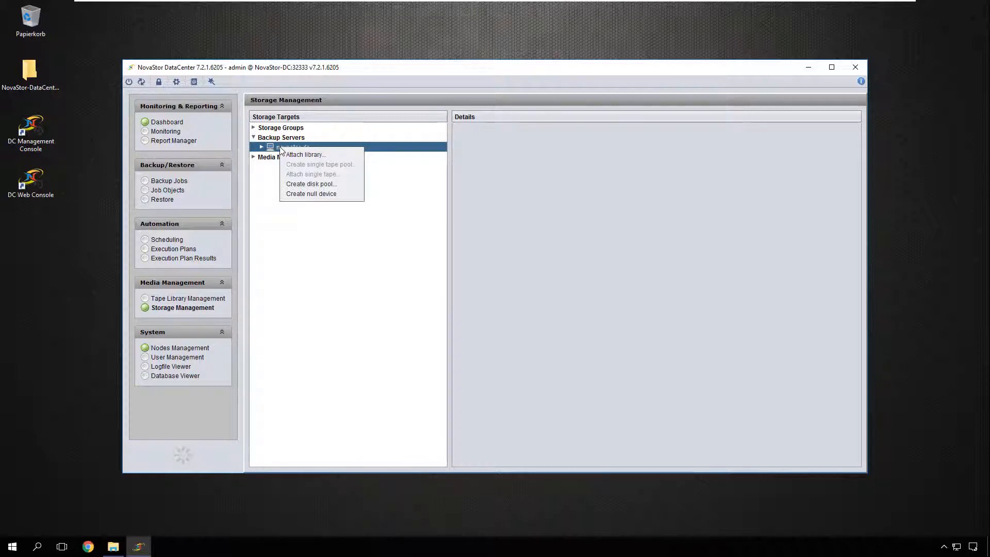
pyautogui.click(311, 186)
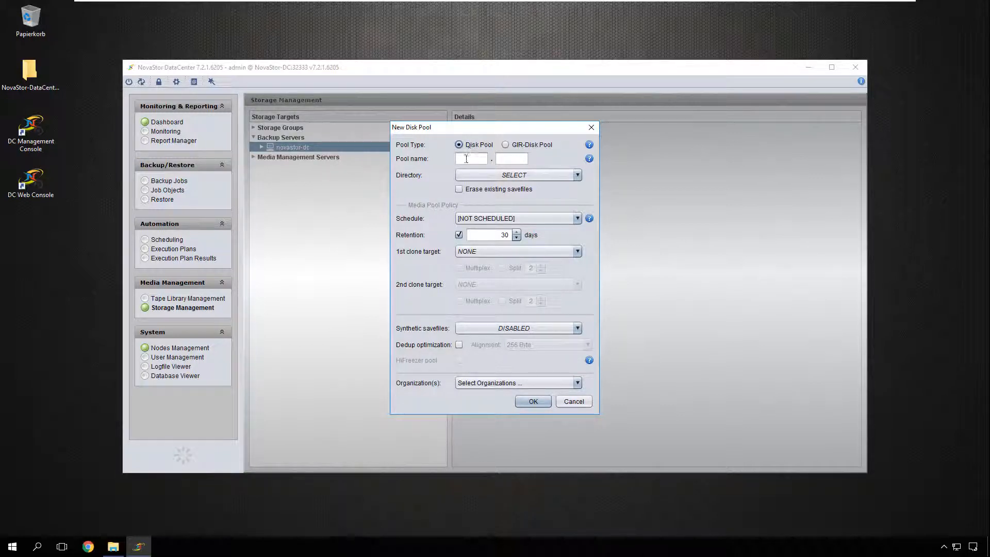
# Name the new disk pool DC.0030 and set its directory to E:\Backup.
pyautogui.click(465, 159)
pyautogui.press('Tab')
pyautogui.click(499, 175)
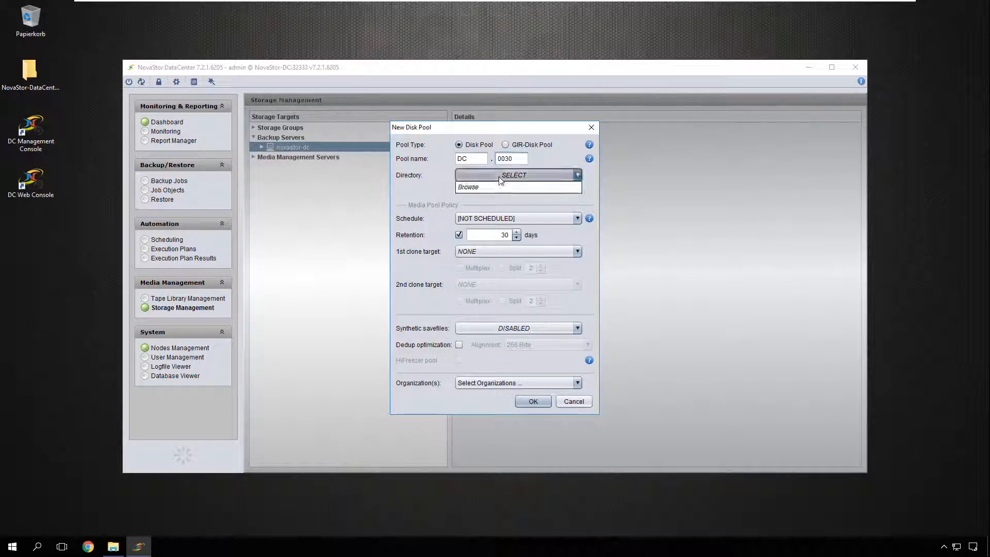
pyautogui.click(486, 191)
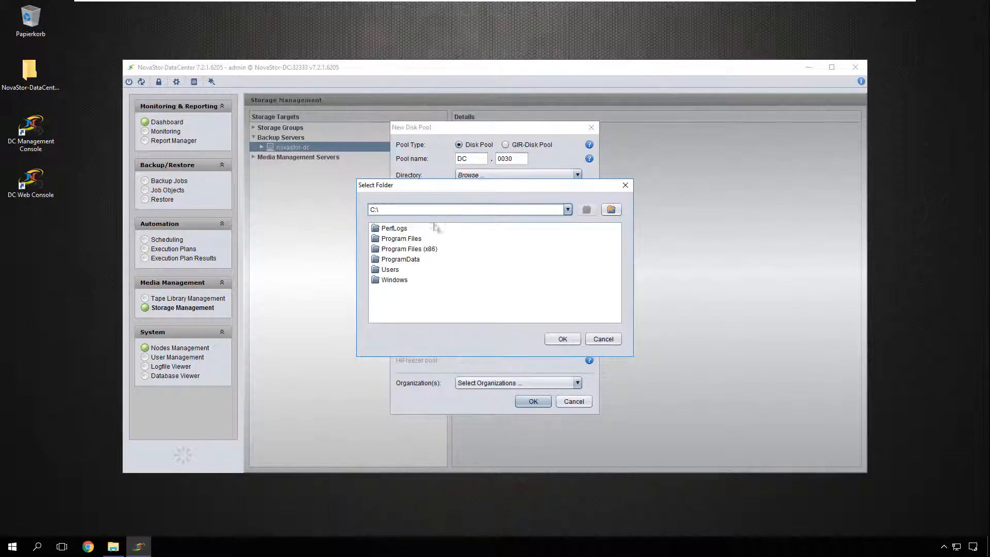
pyautogui.click(567, 209)
pyautogui.click(387, 232)
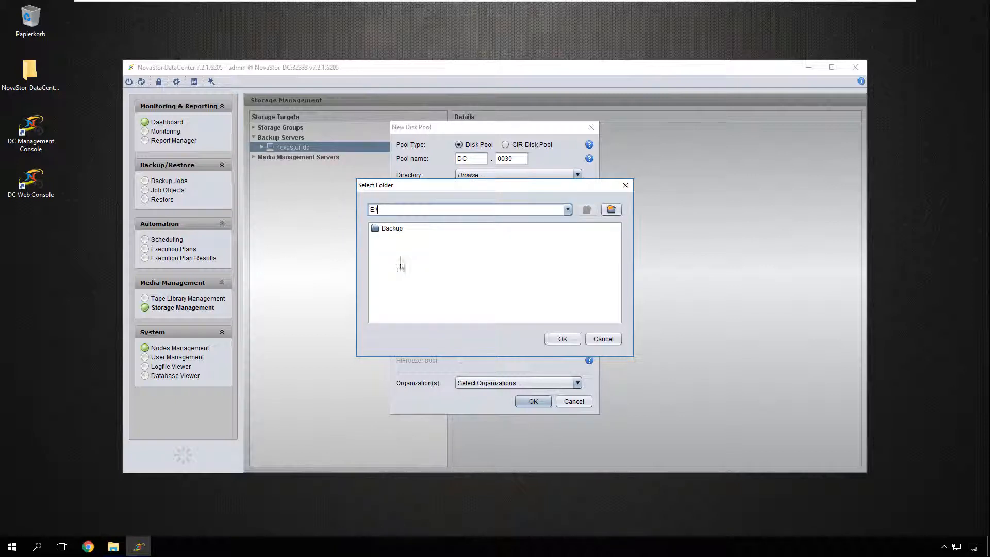
pyautogui.click(389, 228)
pyautogui.click(551, 339)
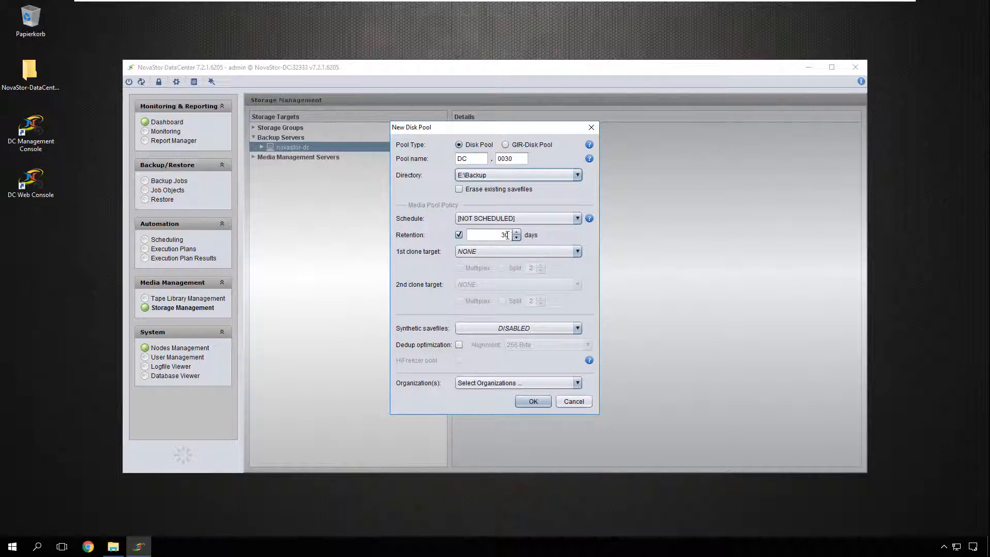
# Create a new schedule named Retention from the disk pool's media pool policy.
pyautogui.click(544, 222)
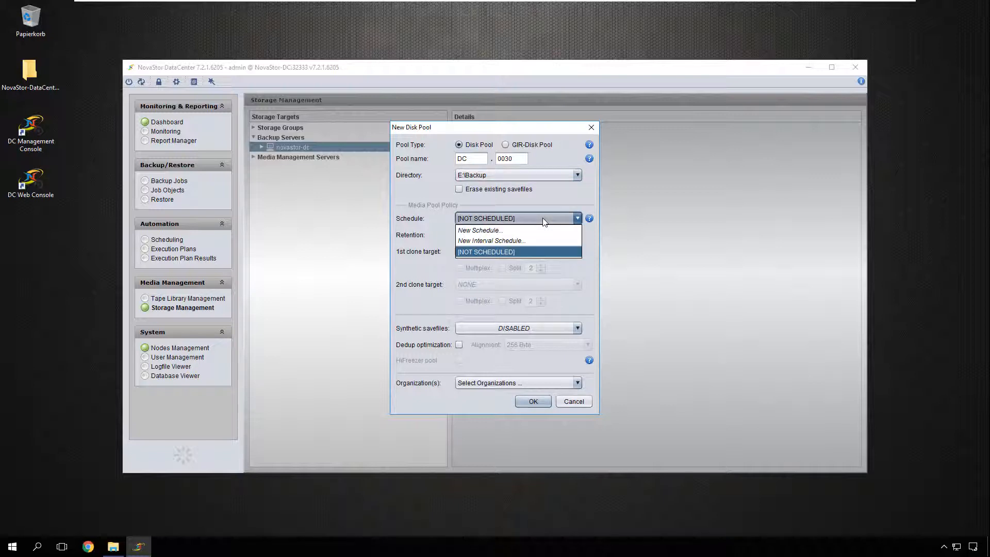
pyautogui.click(487, 235)
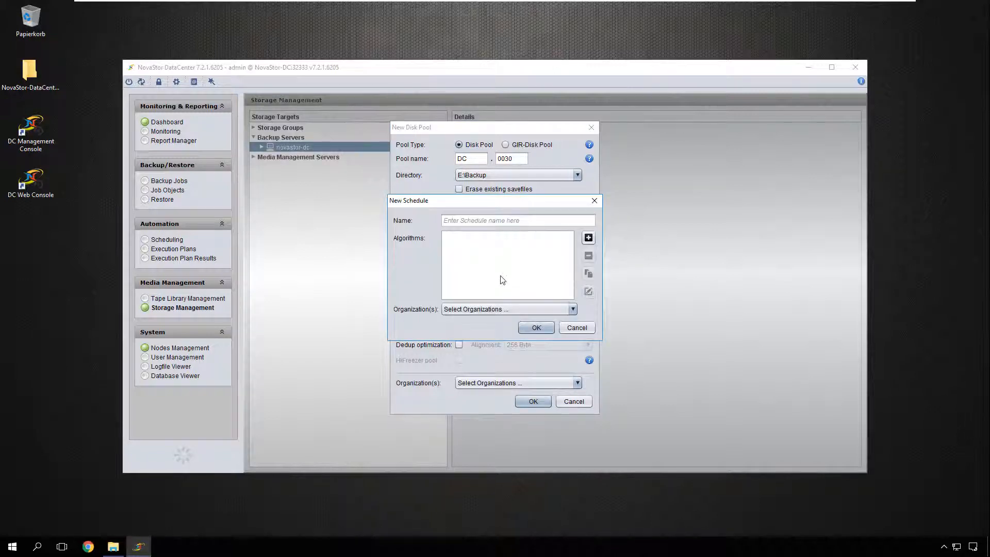
pyautogui.click(466, 220)
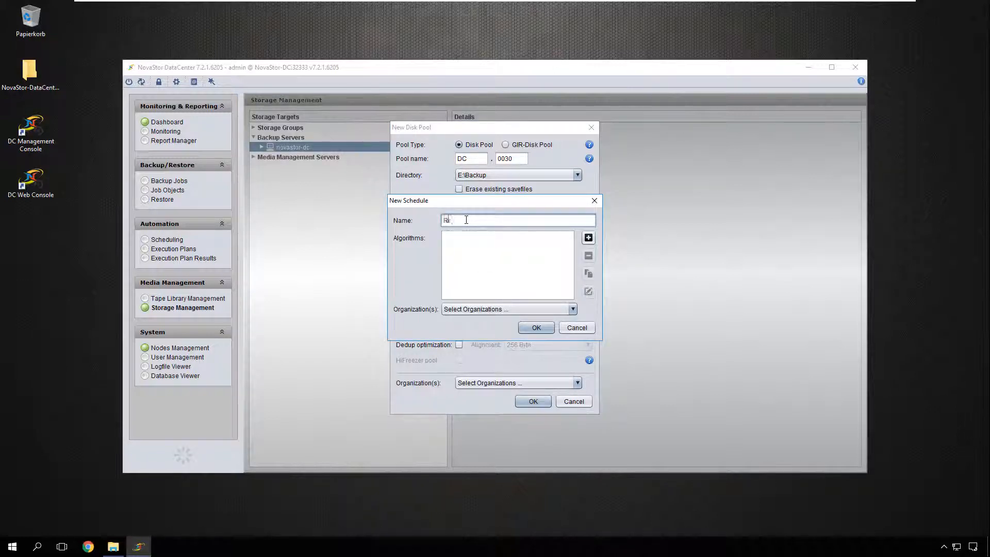
pyautogui.write('Retention')
# Add a Day of Week algorithm running on all seven days at 05:00 to the Retention schedule, and save the schedule.
pyautogui.click(588, 238)
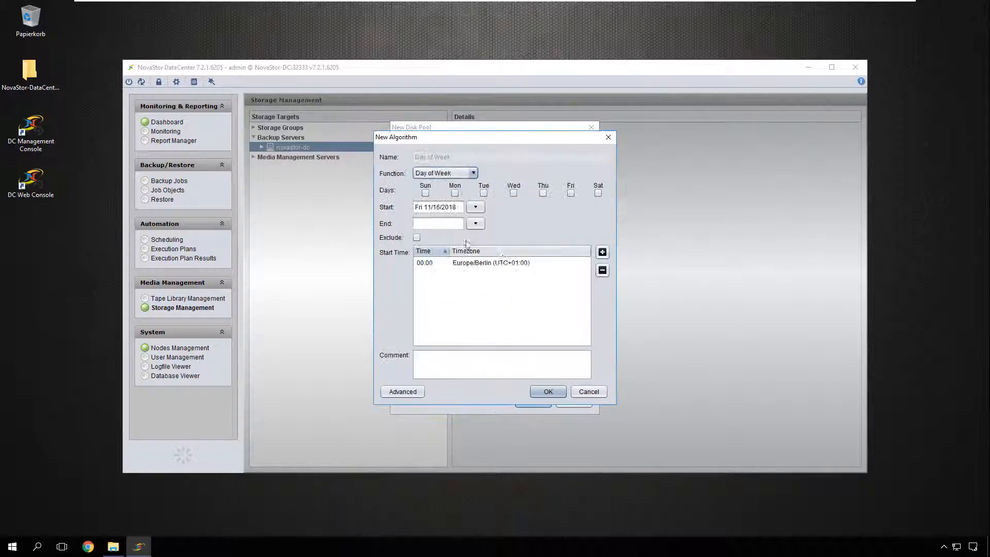
pyautogui.click(425, 192)
pyautogui.click(454, 193)
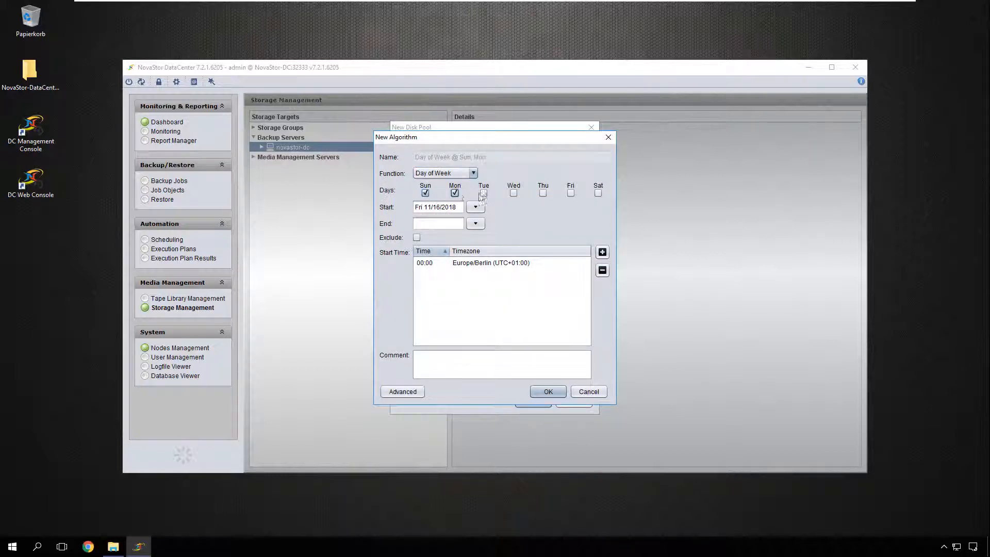
pyautogui.click(483, 193)
pyautogui.click(513, 193)
pyautogui.click(542, 193)
pyautogui.click(570, 193)
pyautogui.click(598, 193)
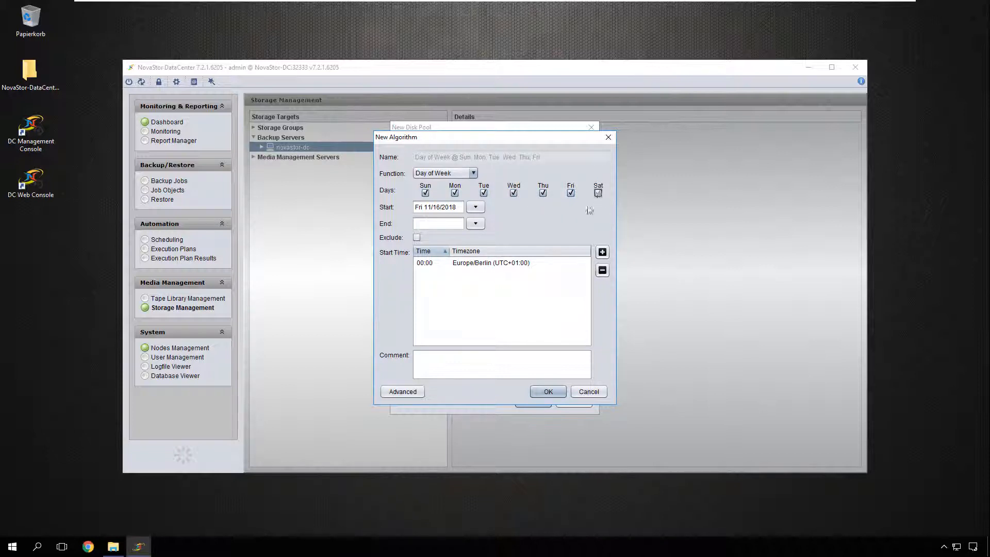
pyautogui.click(424, 264)
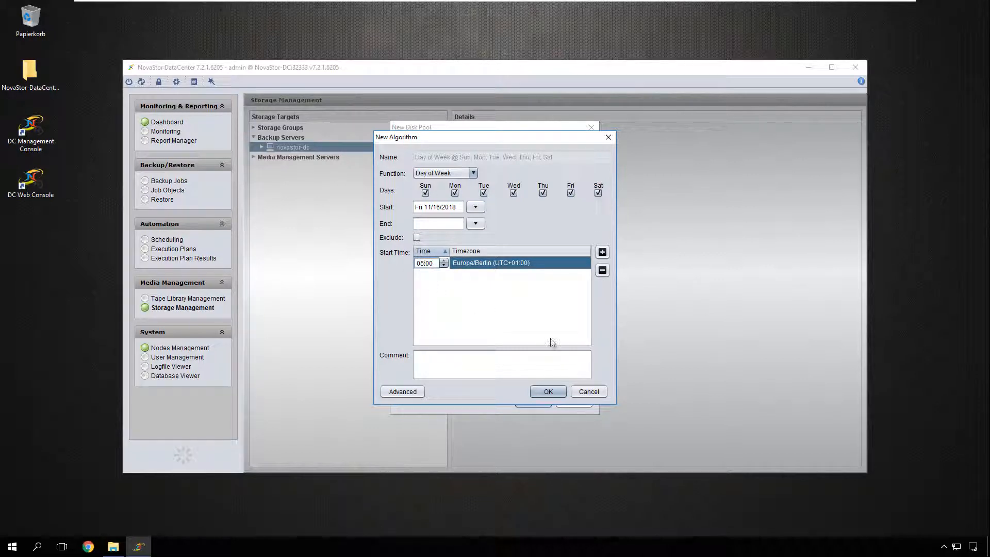
pyautogui.click(547, 393)
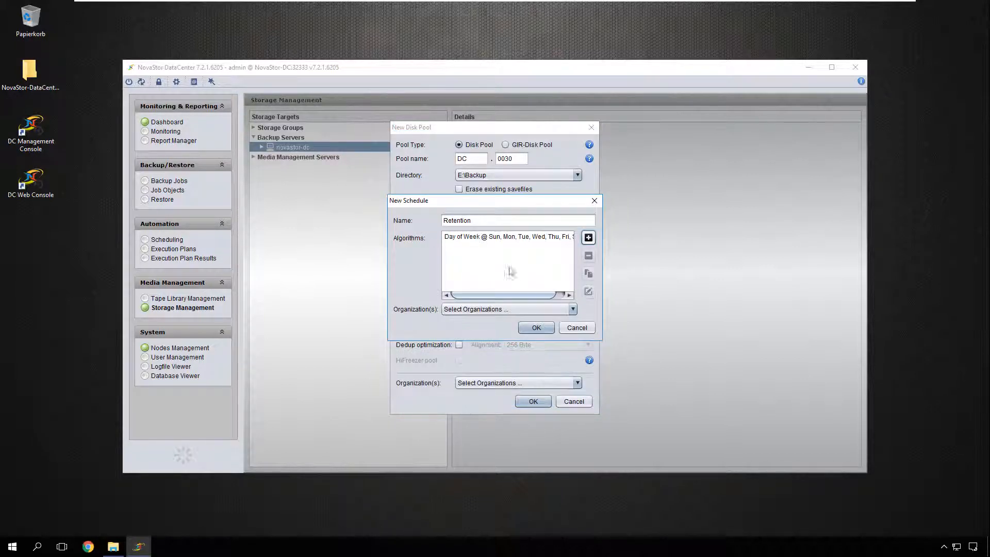
pyautogui.click(528, 330)
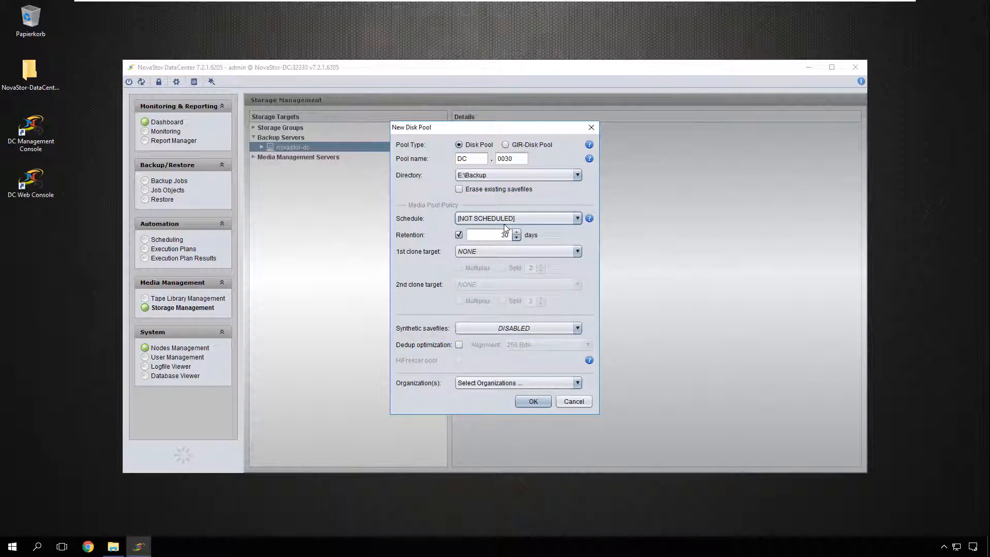
# Assign the Retention schedule to disk pool DC.0030 and create the pool.
pyautogui.click(503, 224)
pyautogui.click(481, 263)
pyautogui.click(539, 404)
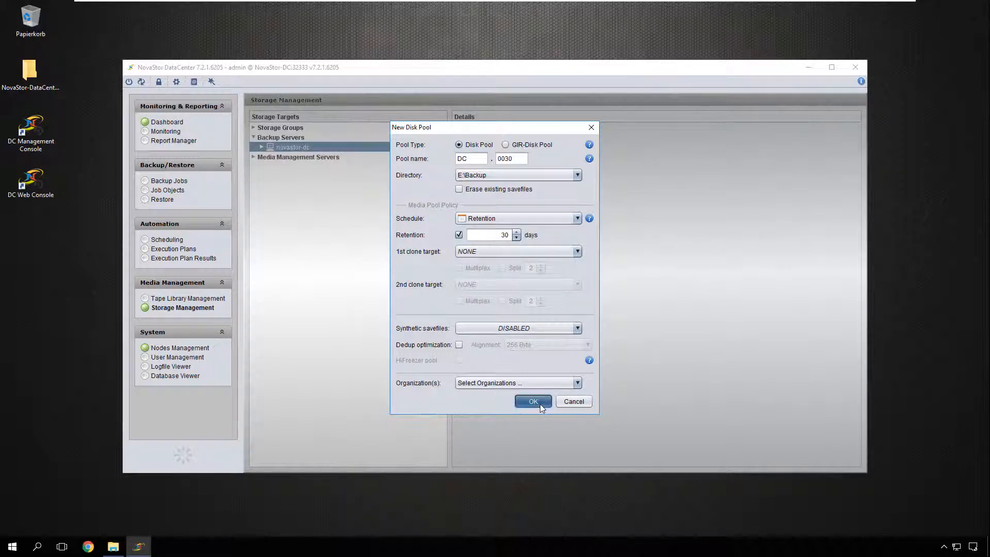
pyautogui.click(270, 157)
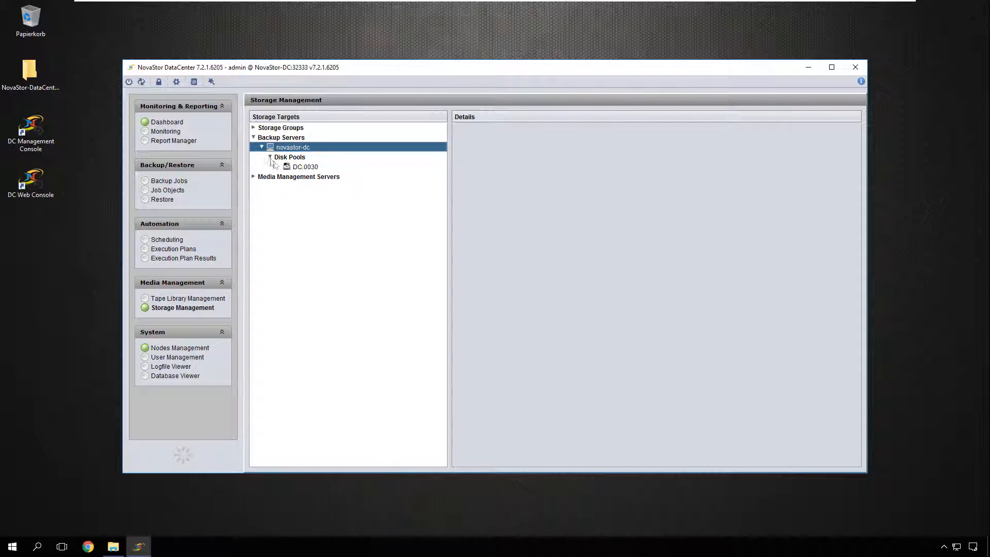
# Start a second pool on the novastor-dc backup server as a GIR-Disk Pool named VMs.
pyautogui.rightClick(287, 147)
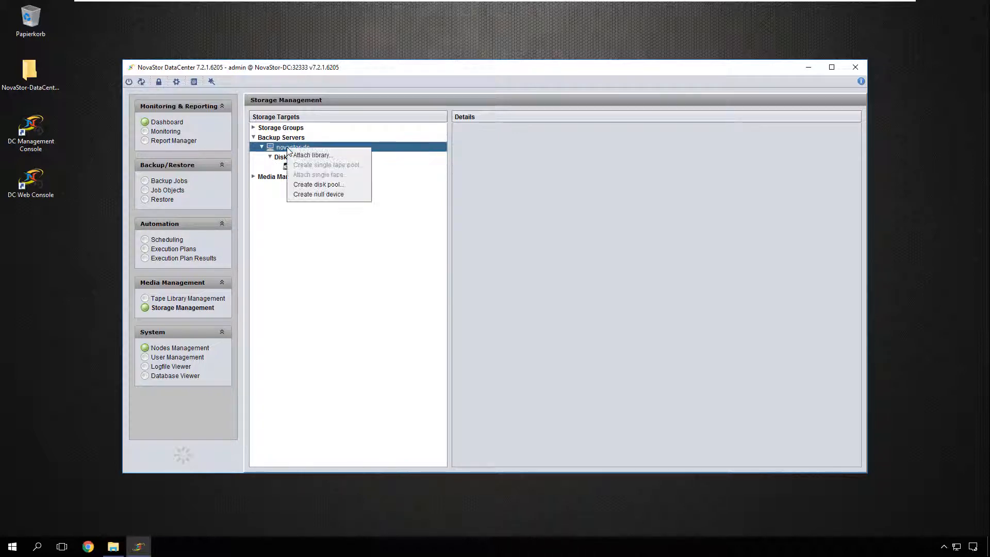
pyautogui.click(317, 184)
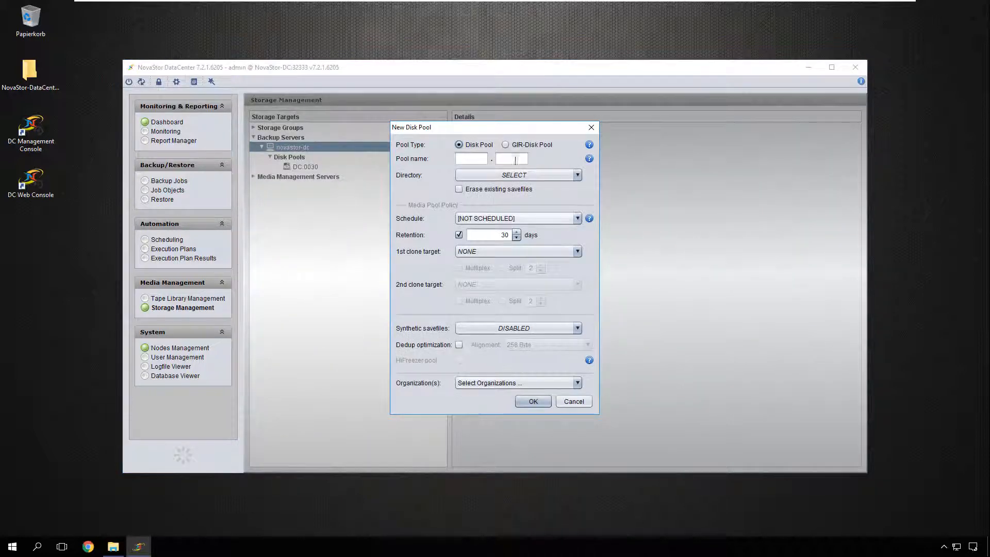
pyautogui.click(506, 146)
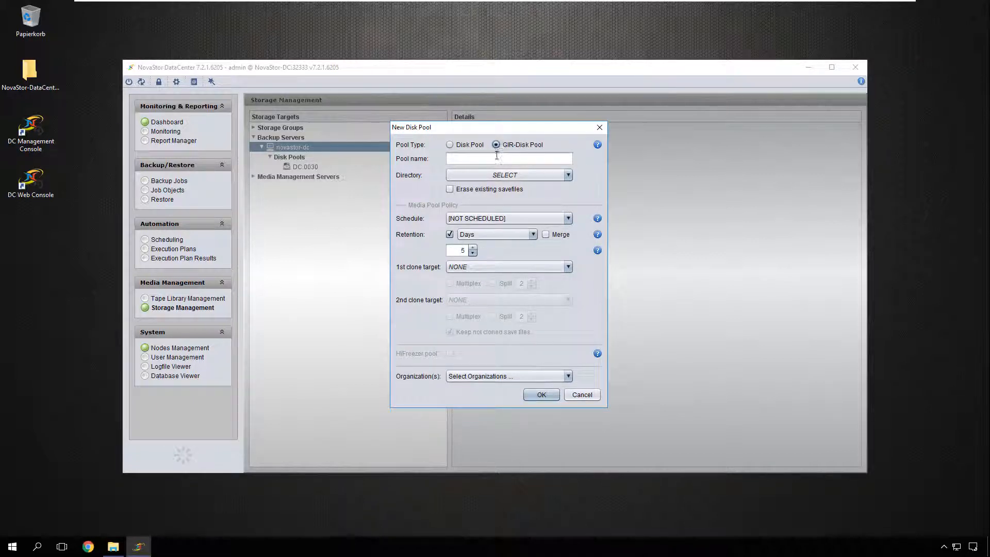
pyautogui.click(491, 159)
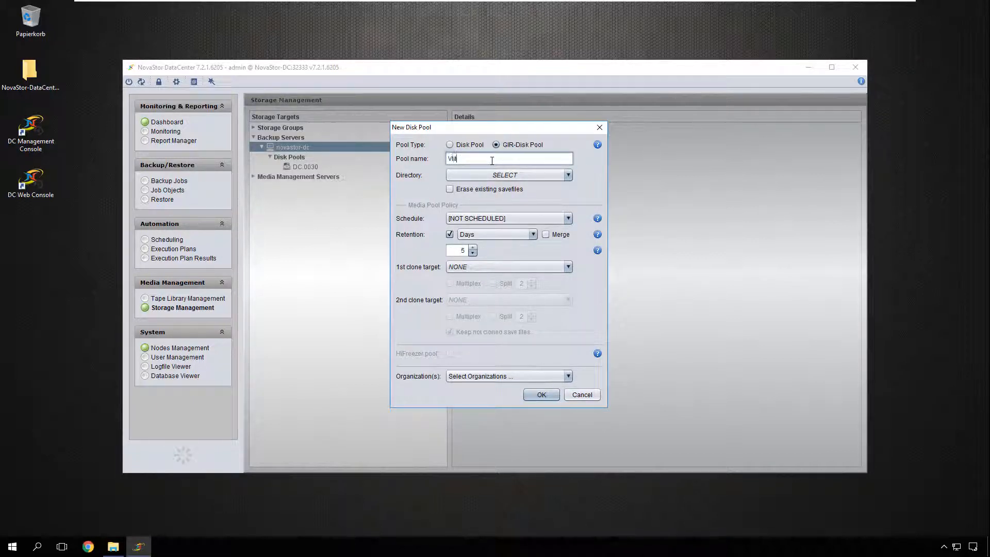
# Set the directory of the VMs pool to E:\Backup.
pyautogui.click(504, 175)
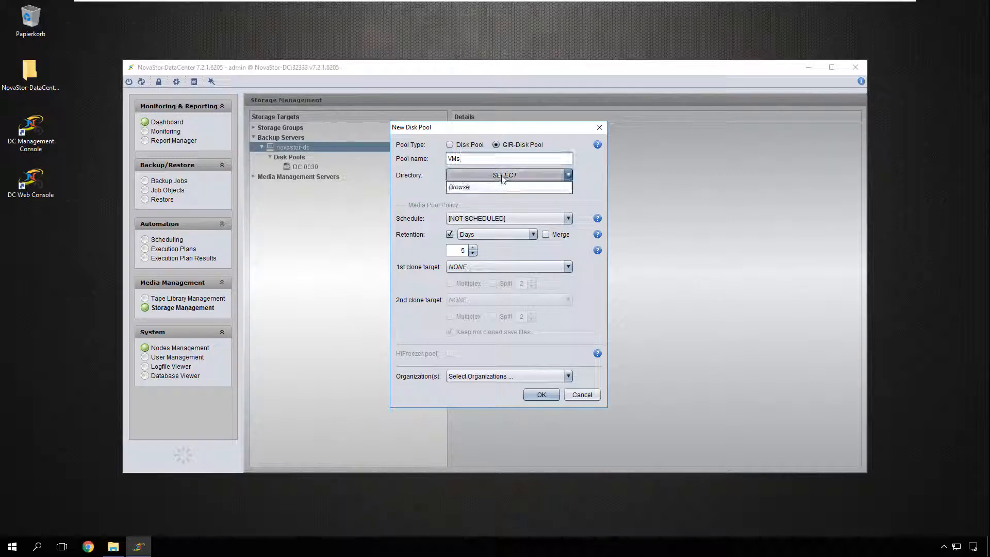
pyautogui.click(459, 192)
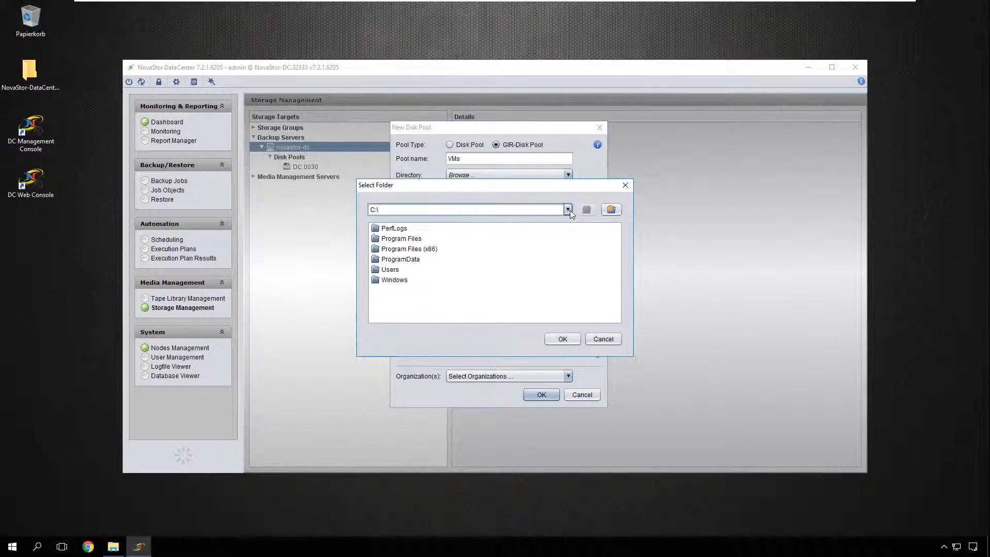
pyautogui.click(568, 209)
pyautogui.click(443, 233)
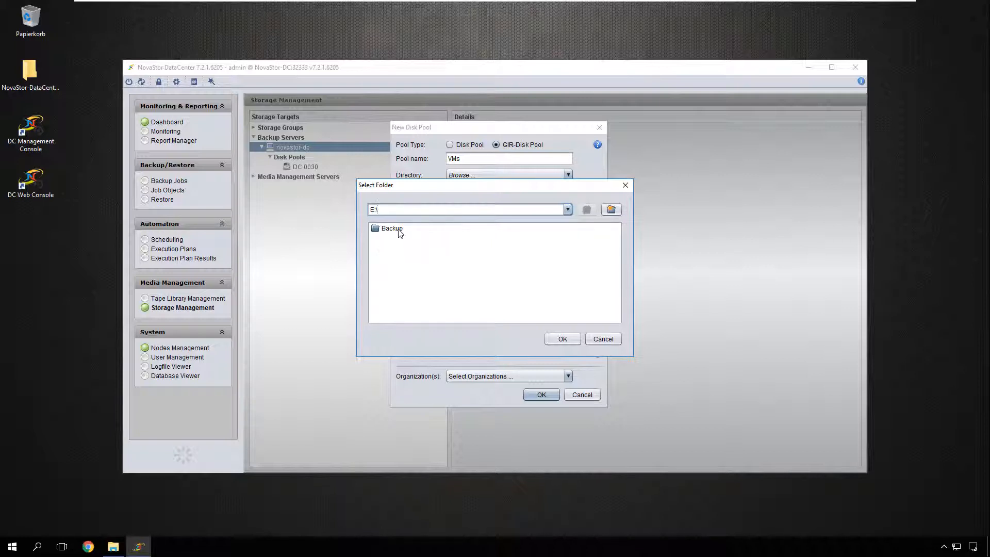
pyautogui.click(400, 230)
pyautogui.doubleClick(406, 233)
pyautogui.click(562, 339)
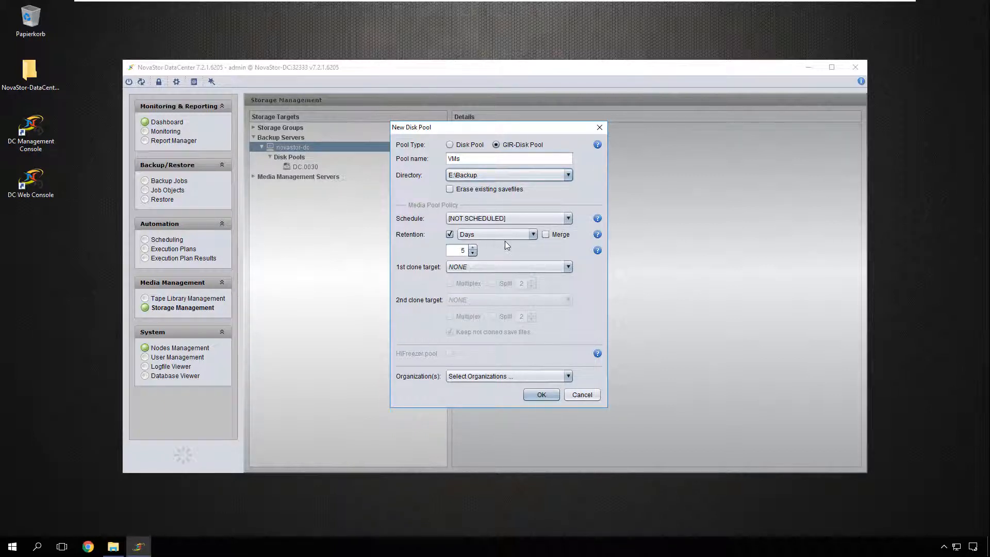
# Assign the Retention schedule to the VMs GIR-Disk Pool and create the pool.
pyautogui.click(521, 218)
pyautogui.click(472, 263)
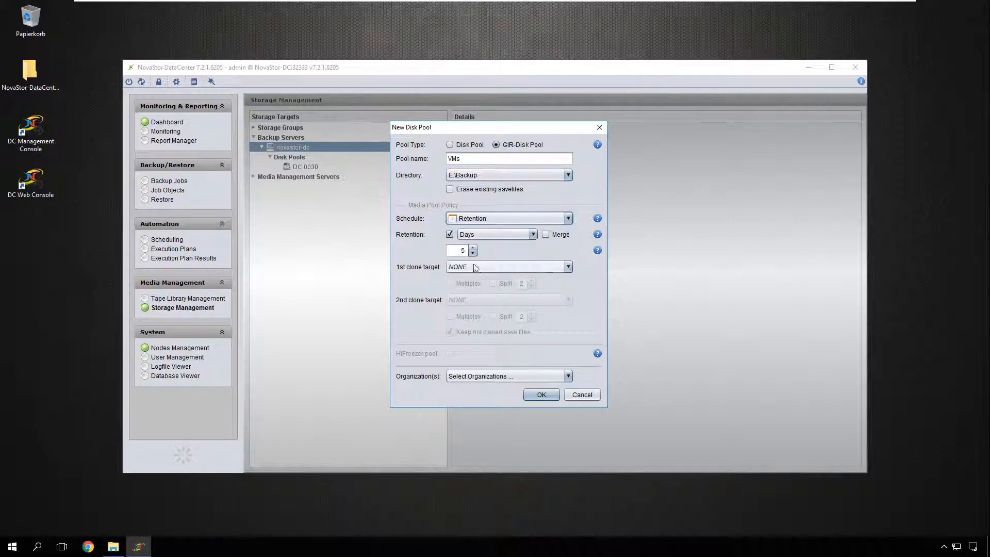
pyautogui.click(539, 395)
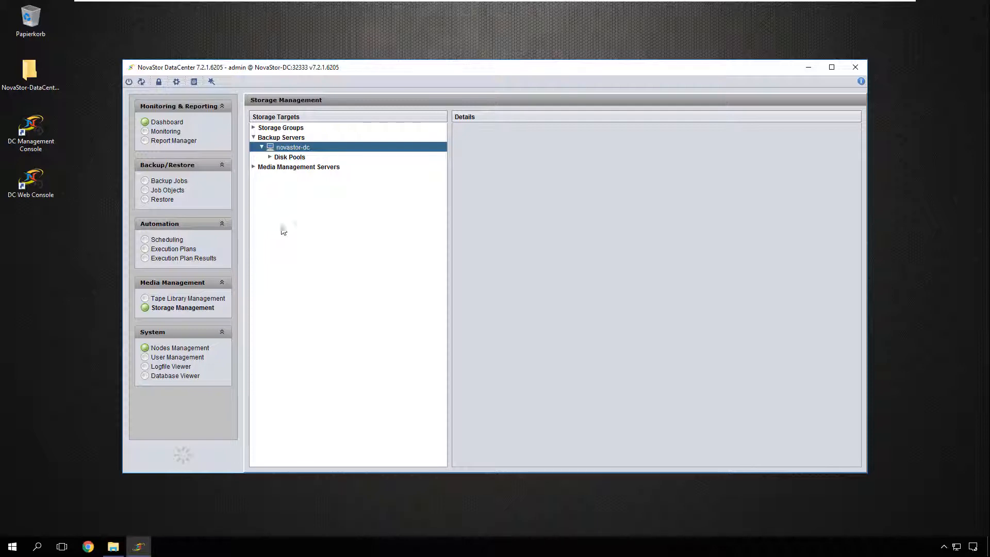
# Start a new File backup job in Backup Jobs.
pyautogui.click(169, 182)
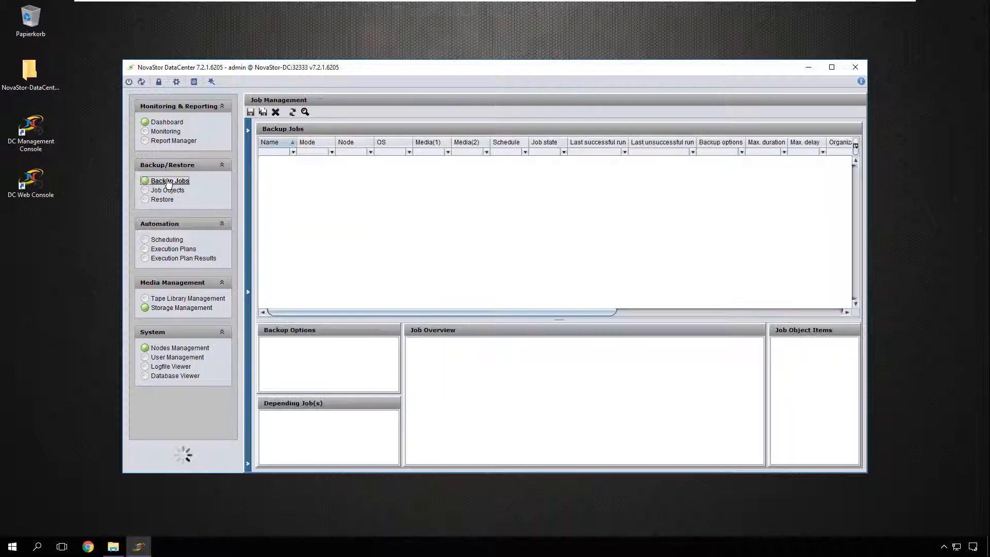
pyautogui.rightClick(304, 180)
pyautogui.moveTo(320, 187)
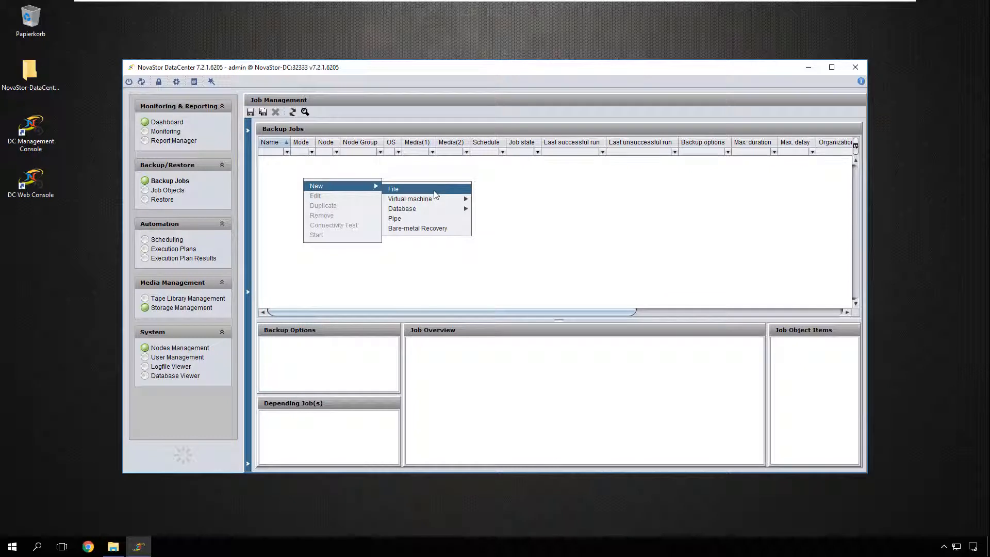
pyautogui.moveTo(436, 205)
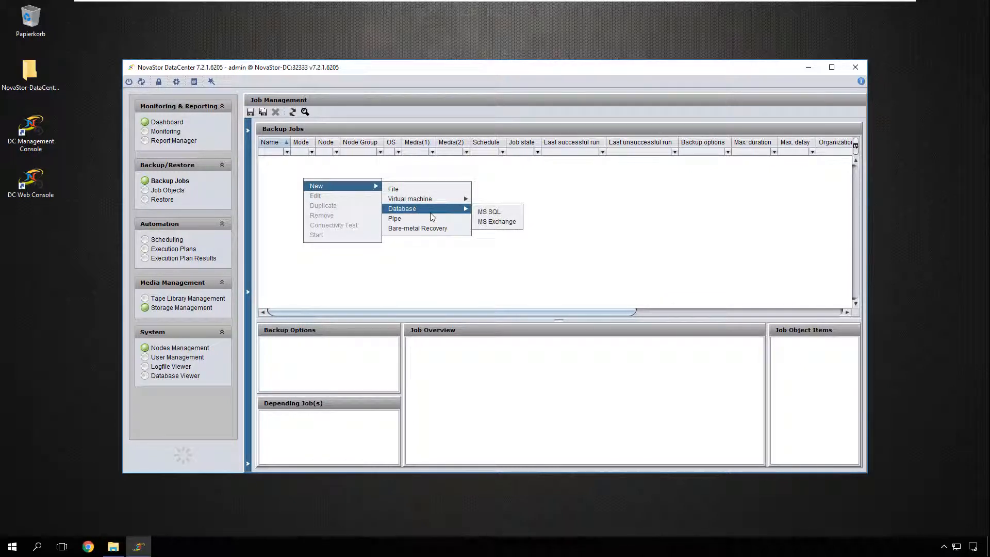
pyautogui.click(431, 192)
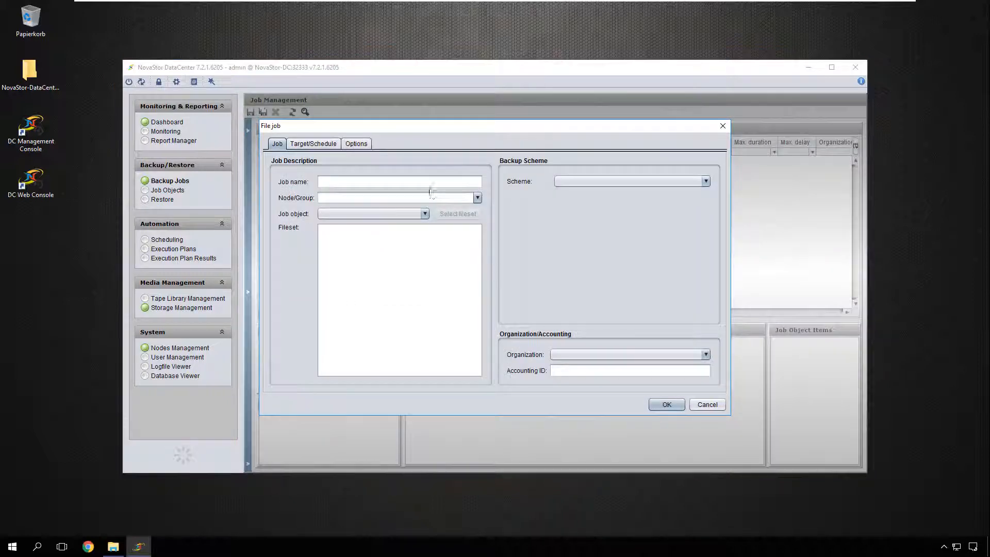
# Name the file job CommandServer and assign it to the node novastor-dc (windows).
pyautogui.click(332, 181)
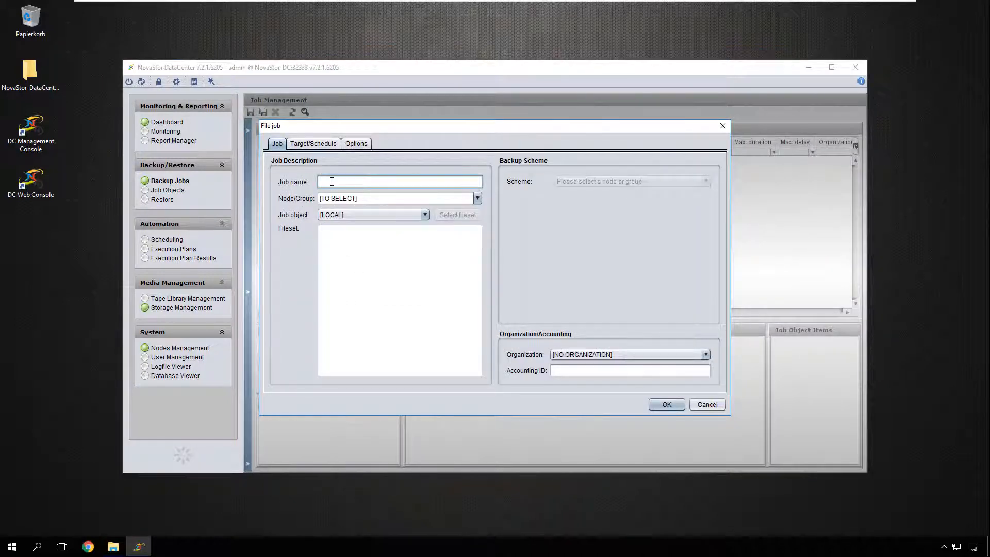
pyautogui.write('CommandServer')
pyautogui.click(475, 201)
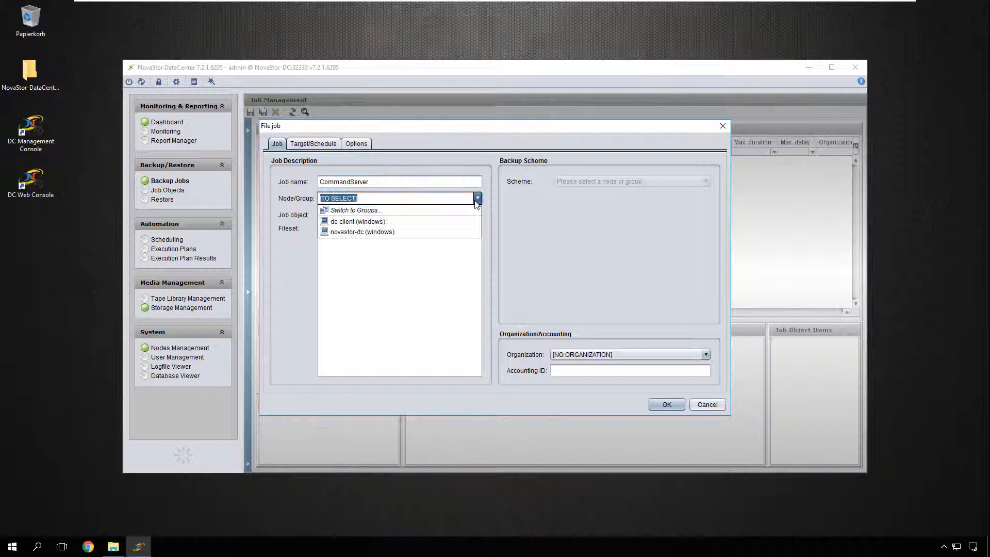
pyautogui.click(364, 233)
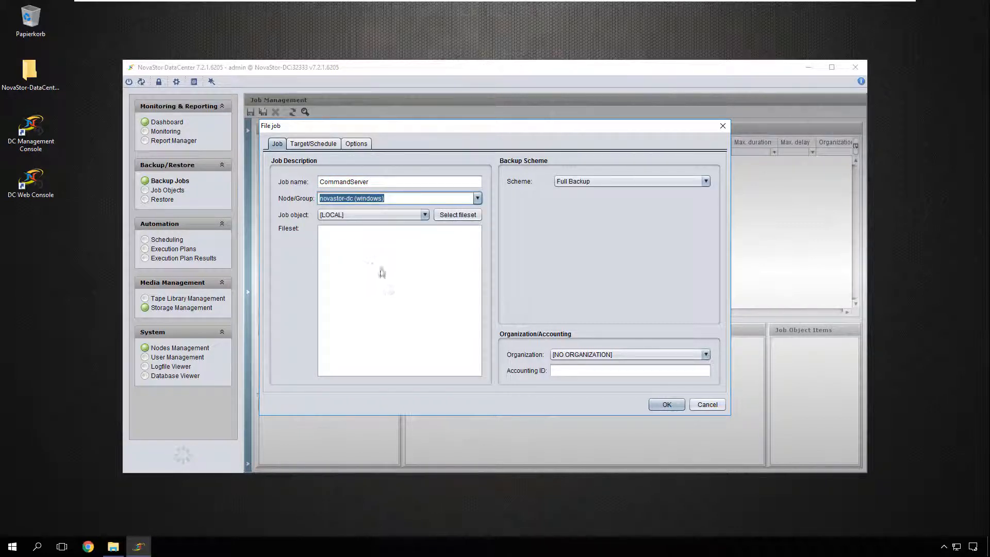
# Add the C:\Program Files\NovaStor folder to the included files of the CommandServer job's fileset.
pyautogui.click(446, 215)
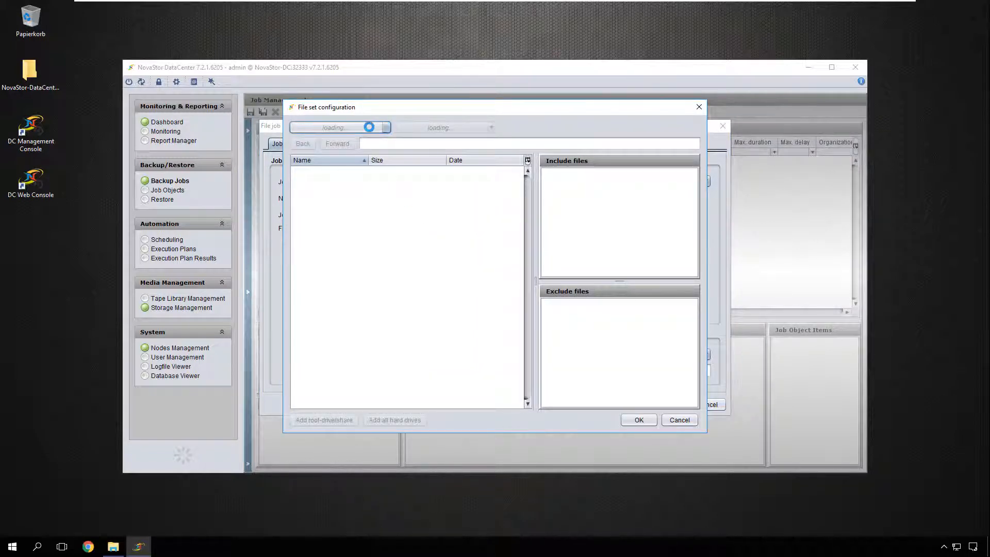
pyautogui.click(385, 128)
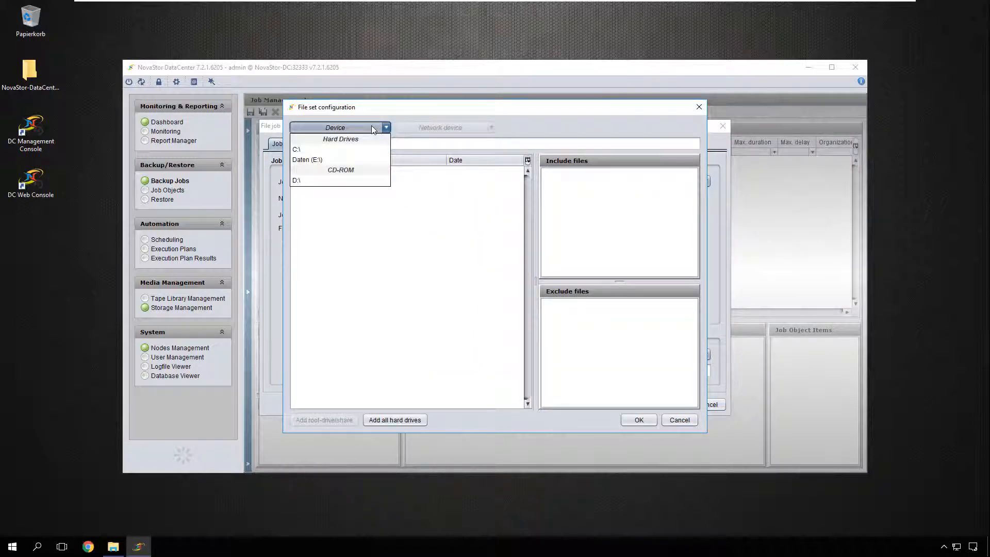
pyautogui.click(322, 150)
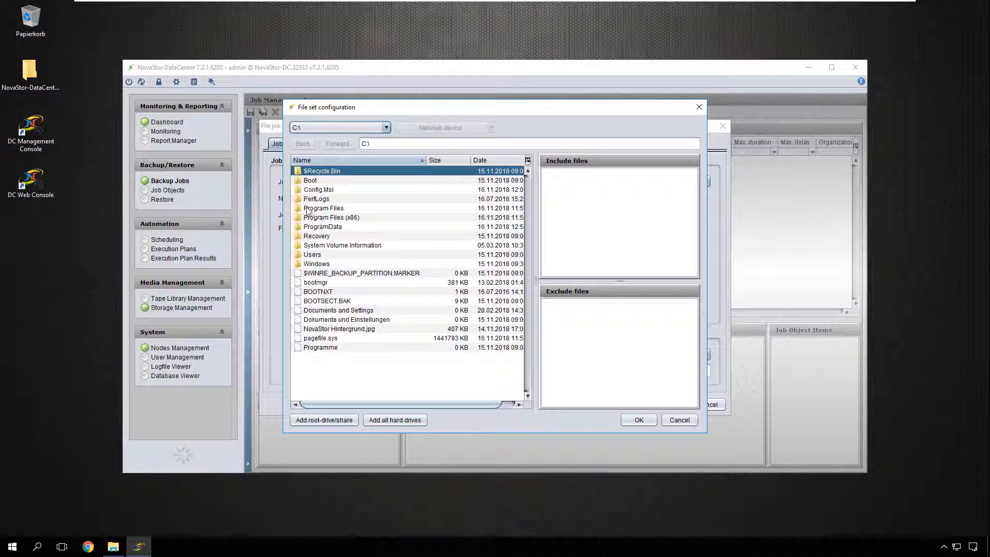
pyautogui.doubleClick(298, 208)
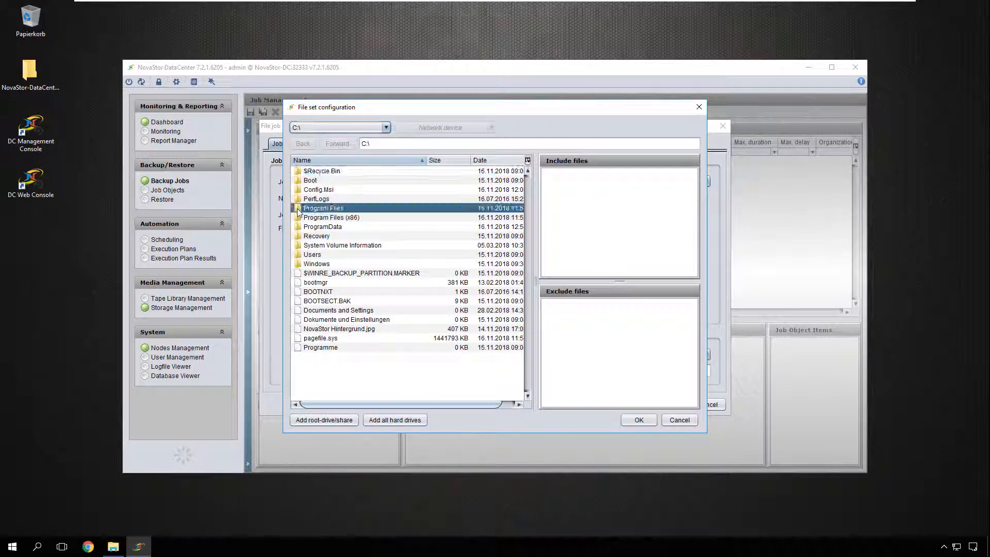
pyautogui.moveTo(303, 190); pyautogui.dragTo(573, 195)
# Add the C:\ProgramData\NovaStor folder to the included files and confirm the fileset.
pyautogui.click(304, 144)
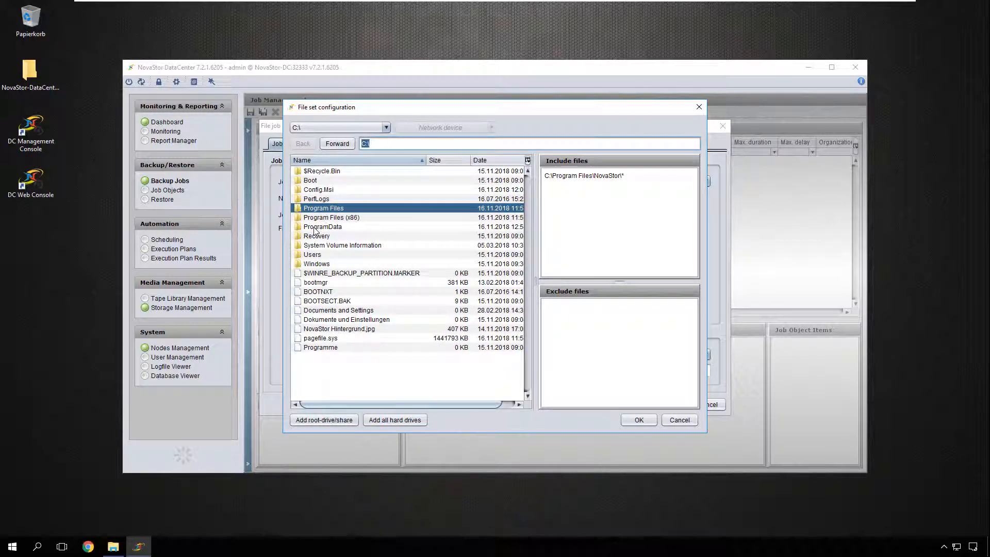
pyautogui.doubleClick(316, 228)
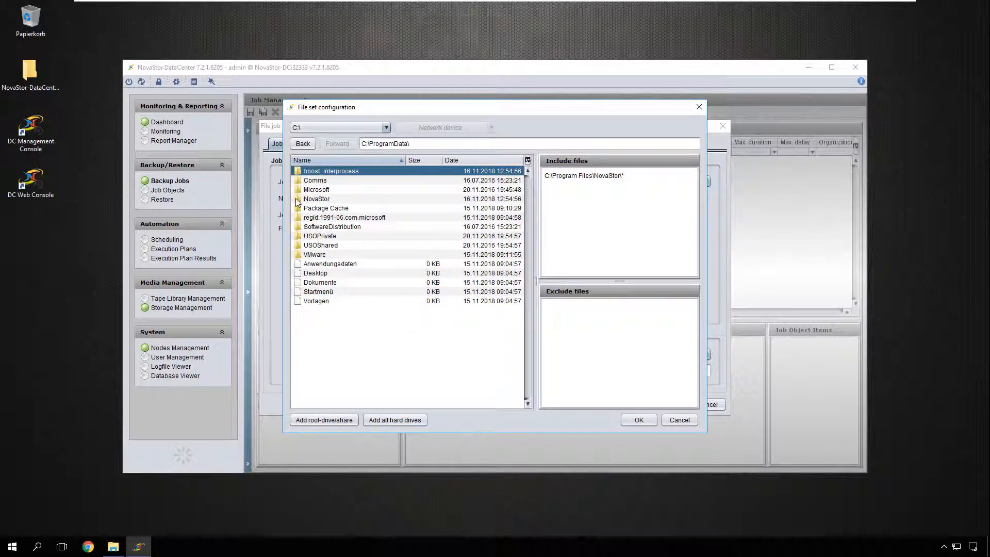
pyautogui.click(297, 202)
pyautogui.keyDown('shift'); pyautogui.click(383, 208); pyautogui.keyUp('shift')
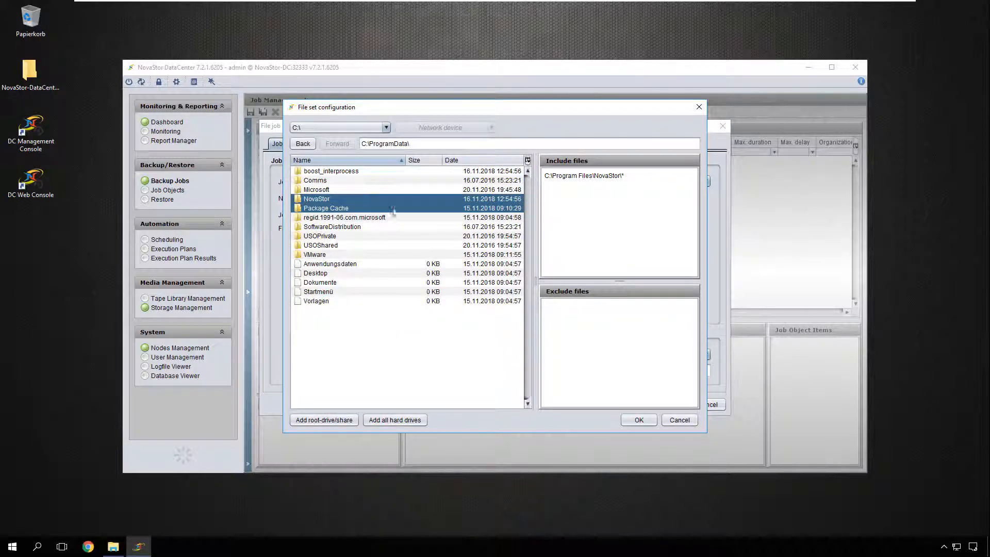
pyautogui.click(305, 201)
pyautogui.moveTo(312, 200); pyautogui.dragTo(631, 216)
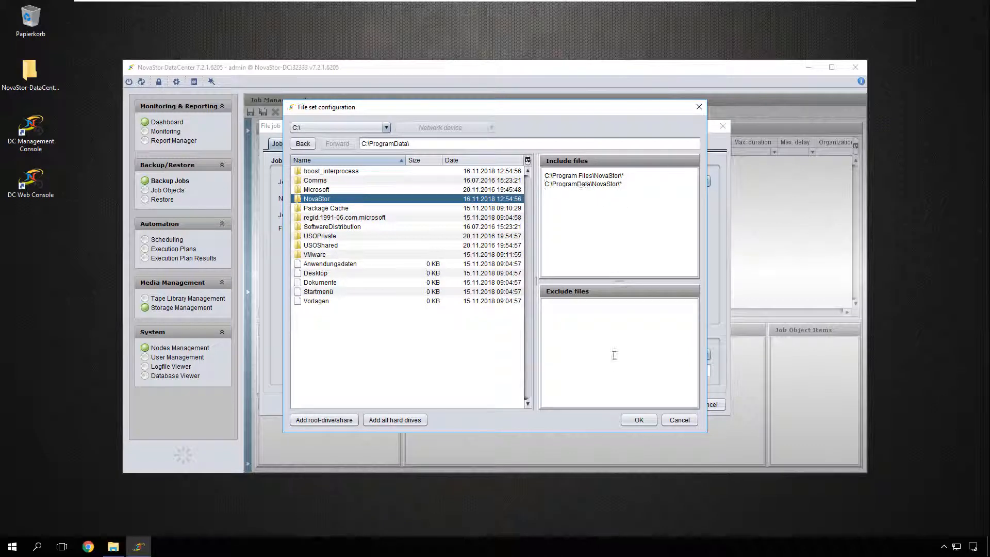
pyautogui.click(634, 421)
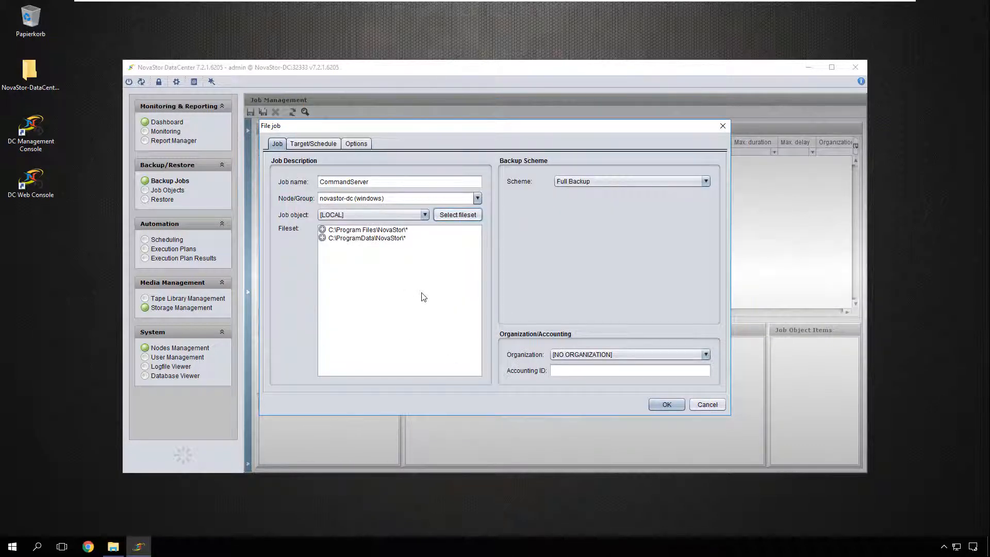
# Choose the Full Backup scheme and DC.0030@novastor-dc as Media Pool 1 for the file job.
pyautogui.click(593, 182)
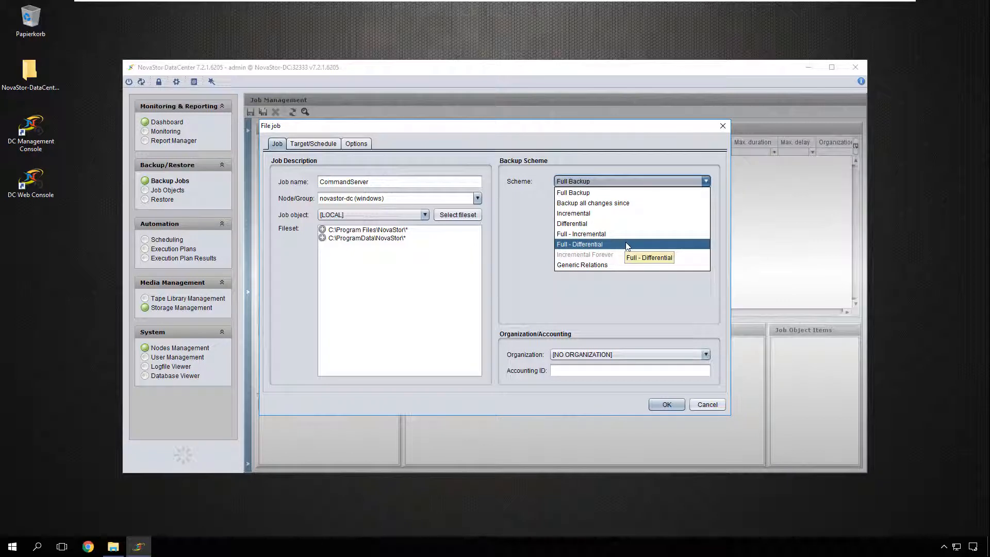
pyautogui.click(609, 178)
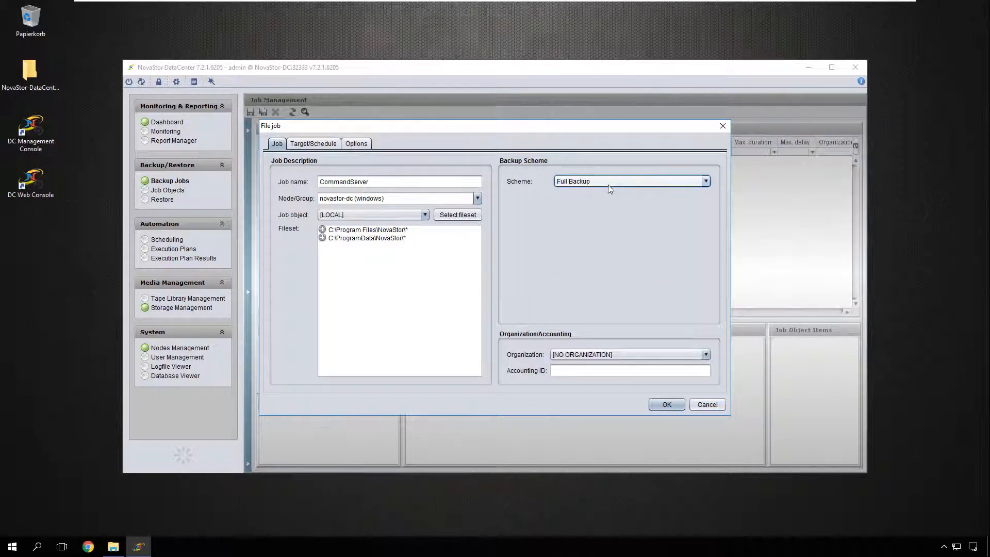
pyautogui.click(310, 146)
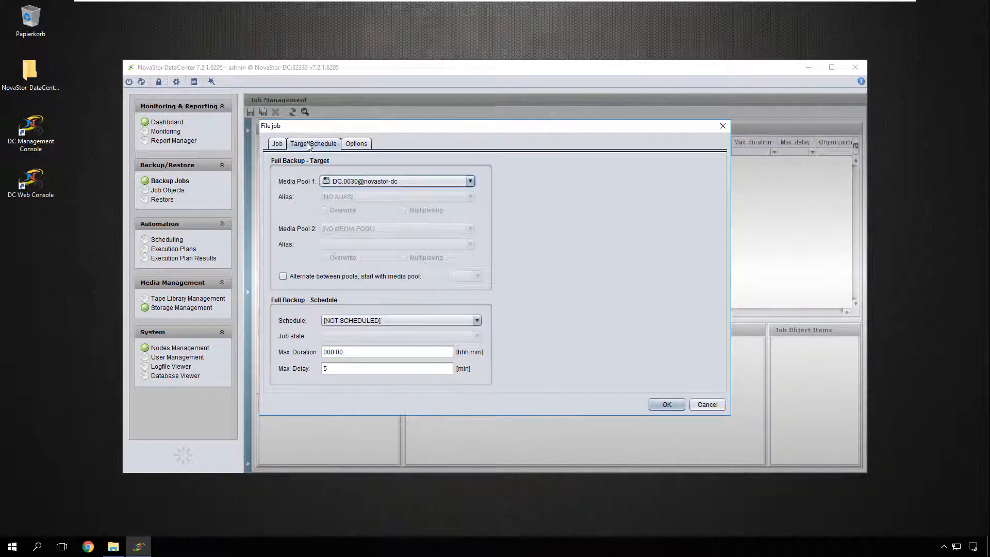
pyautogui.click(409, 182)
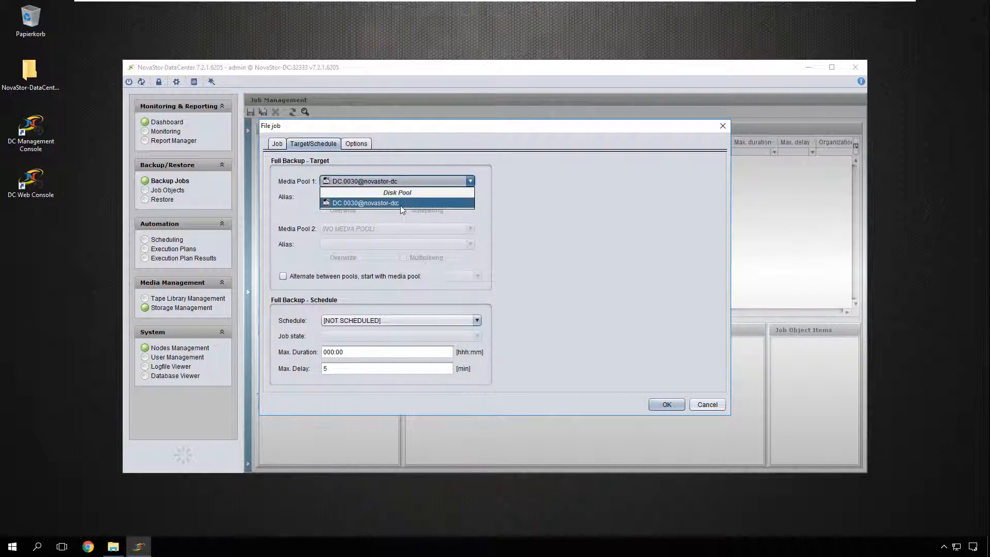
pyautogui.moveTo(362, 207)
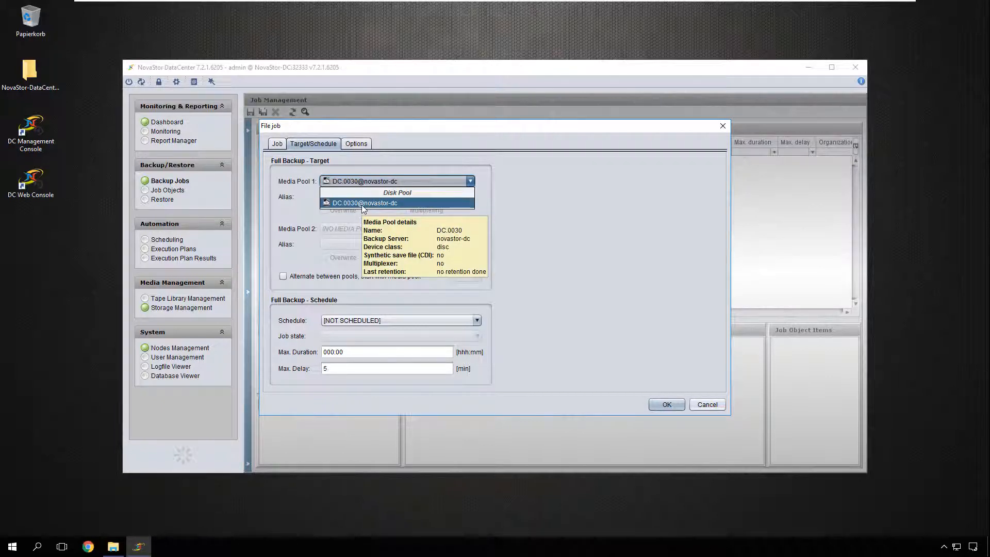
pyautogui.click(363, 203)
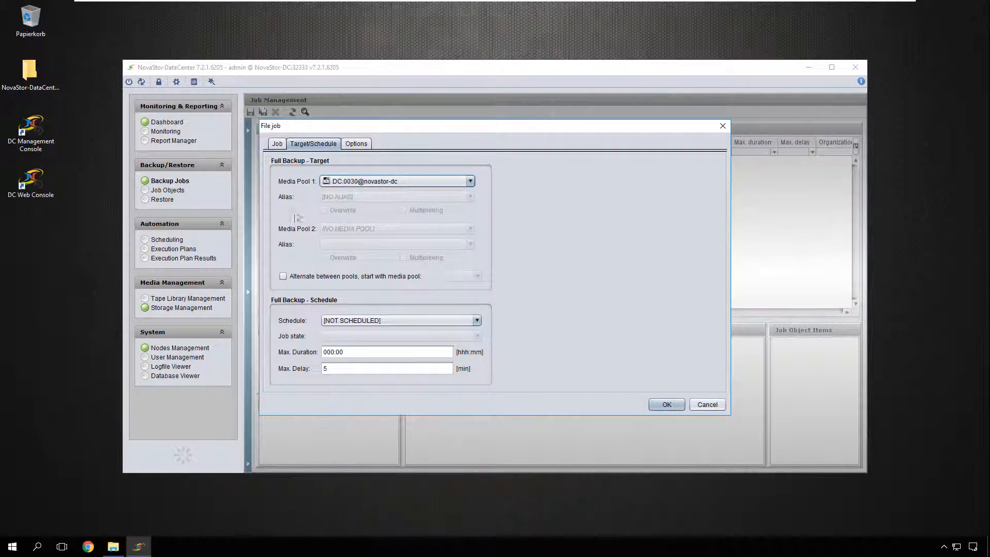
# Set the unscheduled file job's maximum delay to 120 minutes and create the job.
pyautogui.click(344, 322)
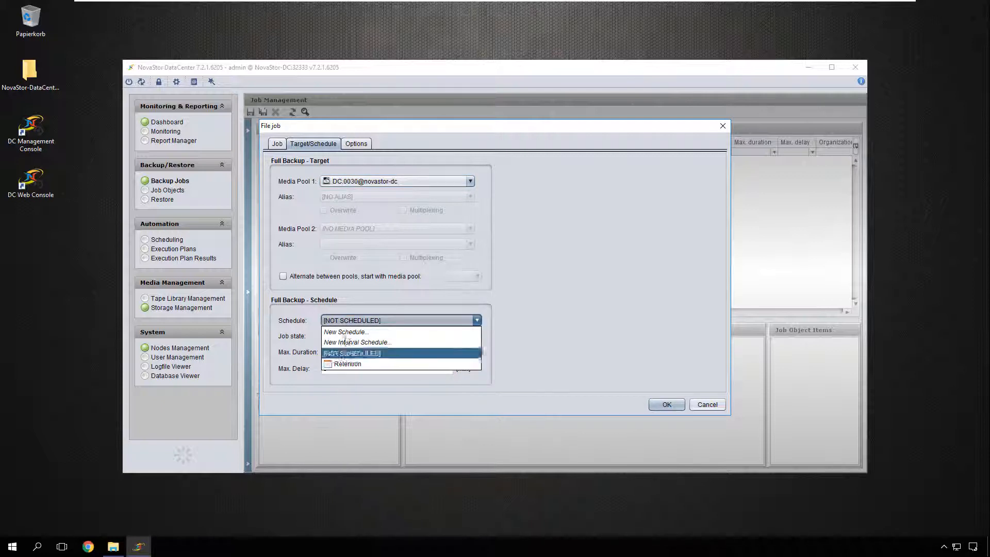
pyautogui.click(305, 321)
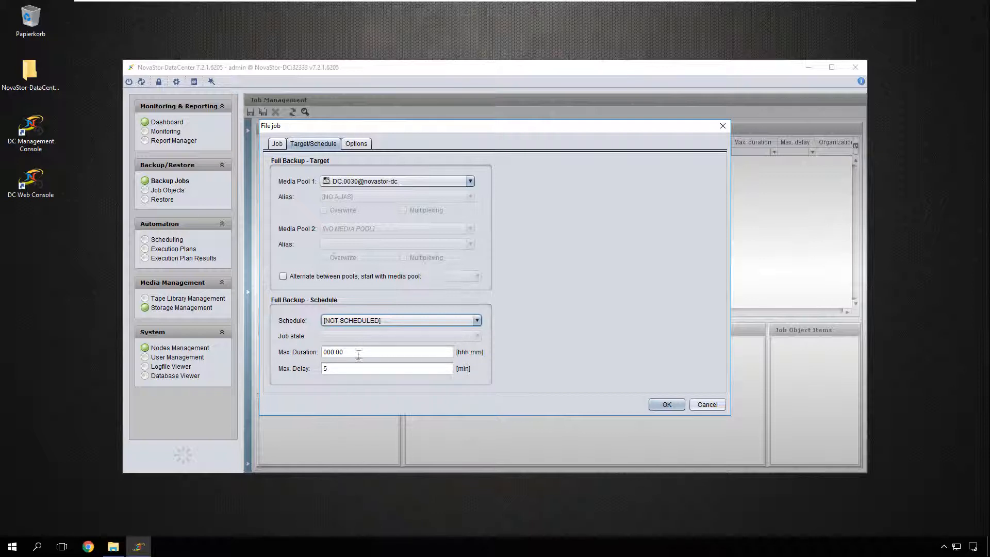
pyautogui.moveTo(357, 355)
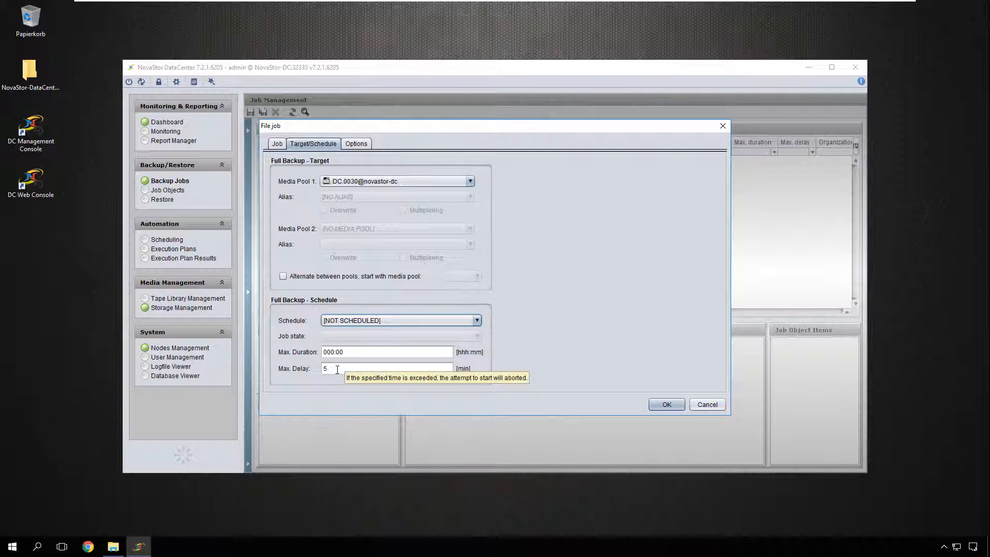
pyautogui.doubleClick(337, 370)
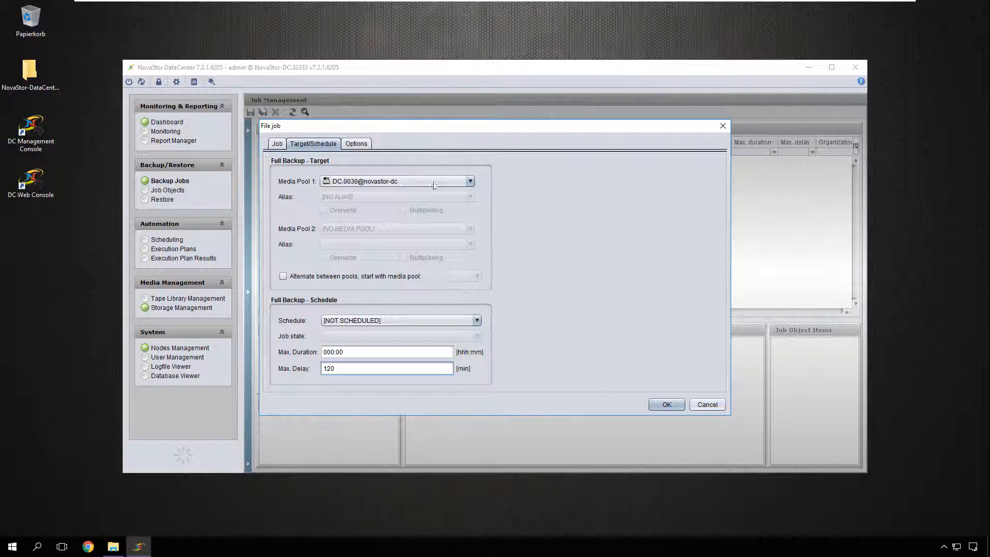
pyautogui.click(361, 144)
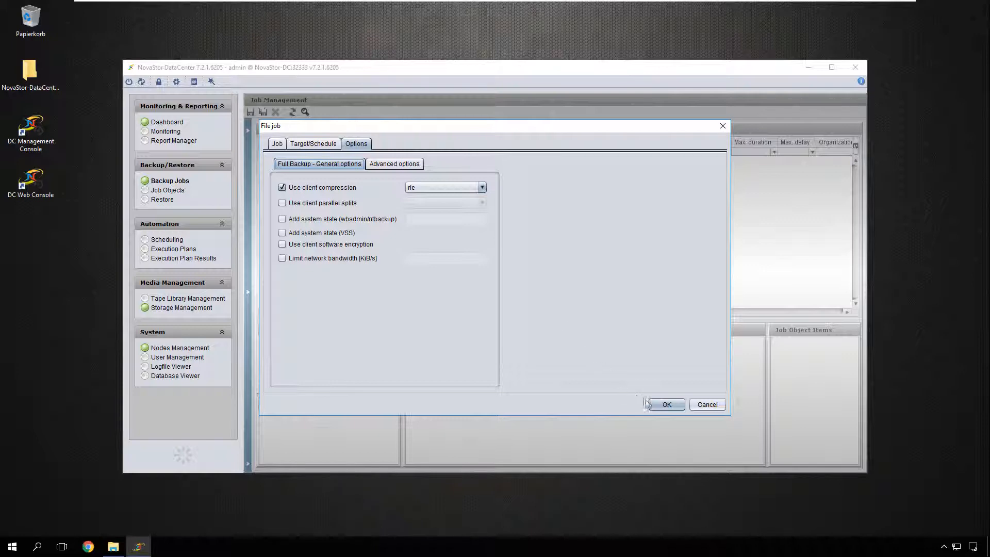
pyautogui.click(664, 405)
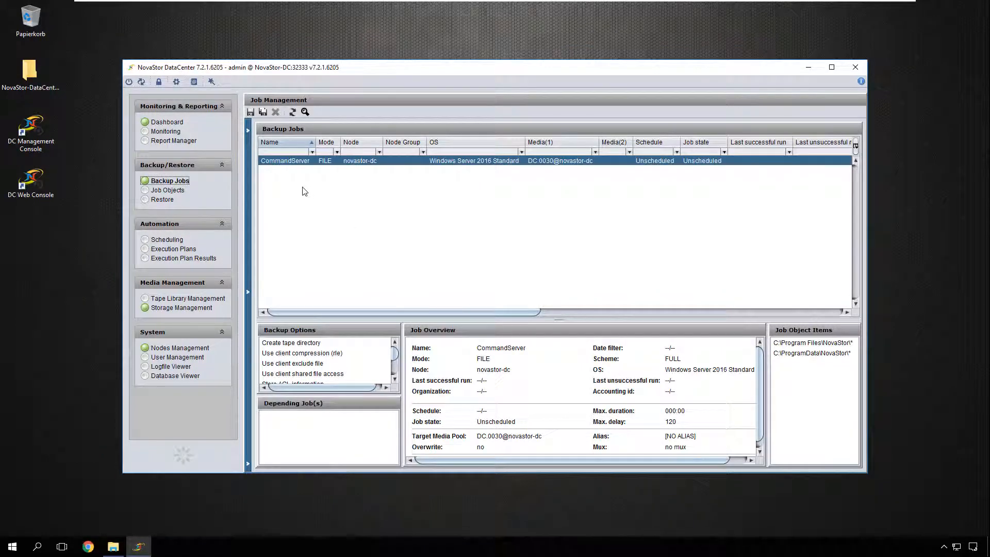
# Start a new Hyper-V virtual machine backup job in Backup Jobs.
pyautogui.rightClick(304, 191)
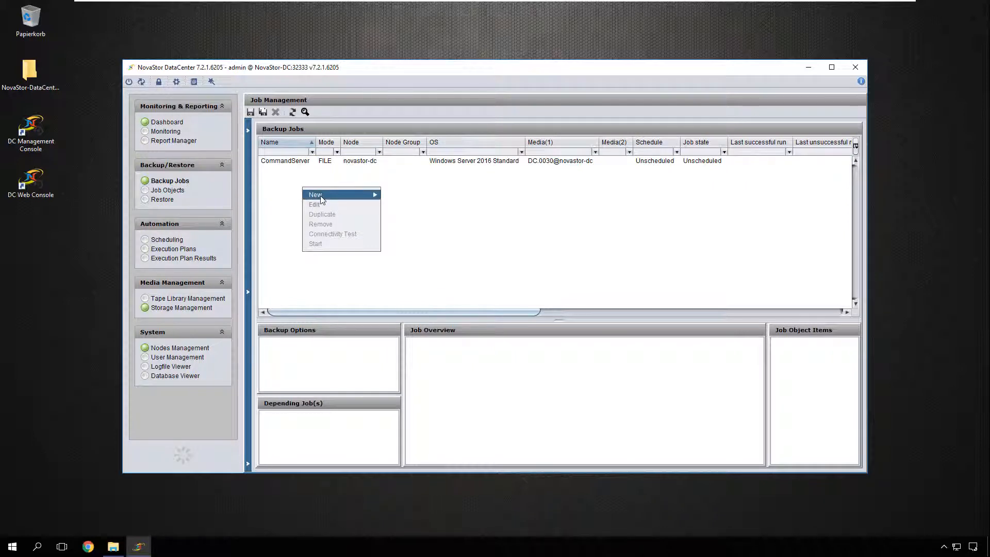
pyautogui.moveTo(321, 199)
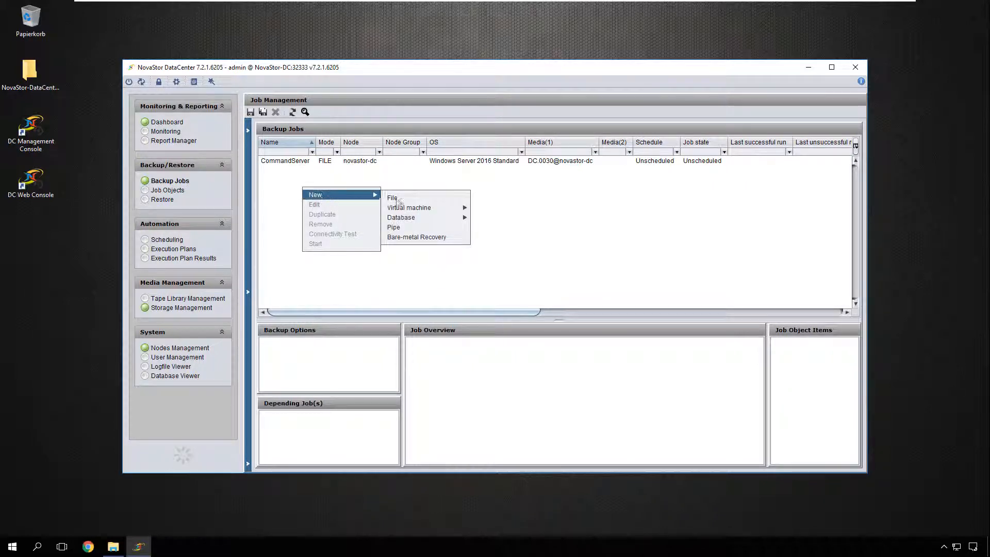
pyautogui.moveTo(410, 212)
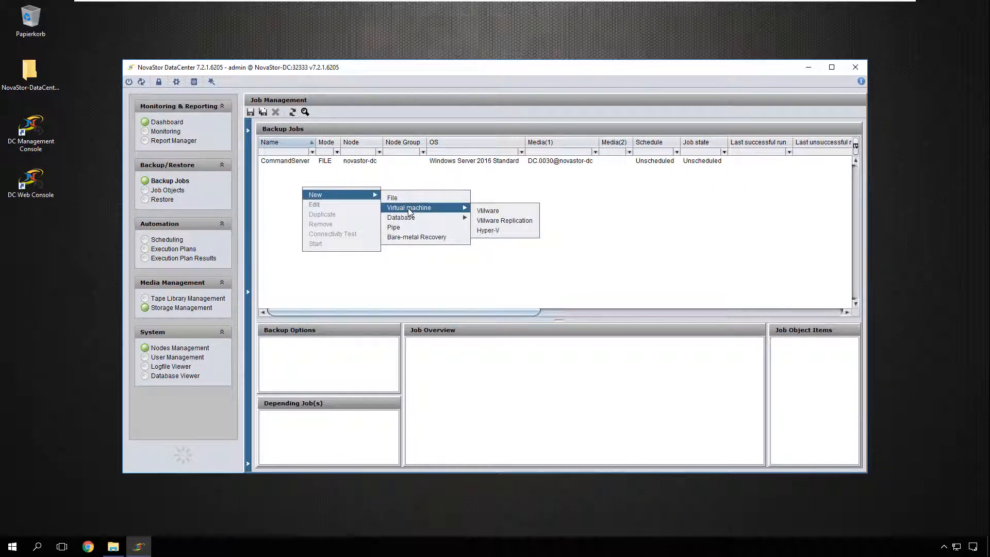
pyautogui.click(498, 237)
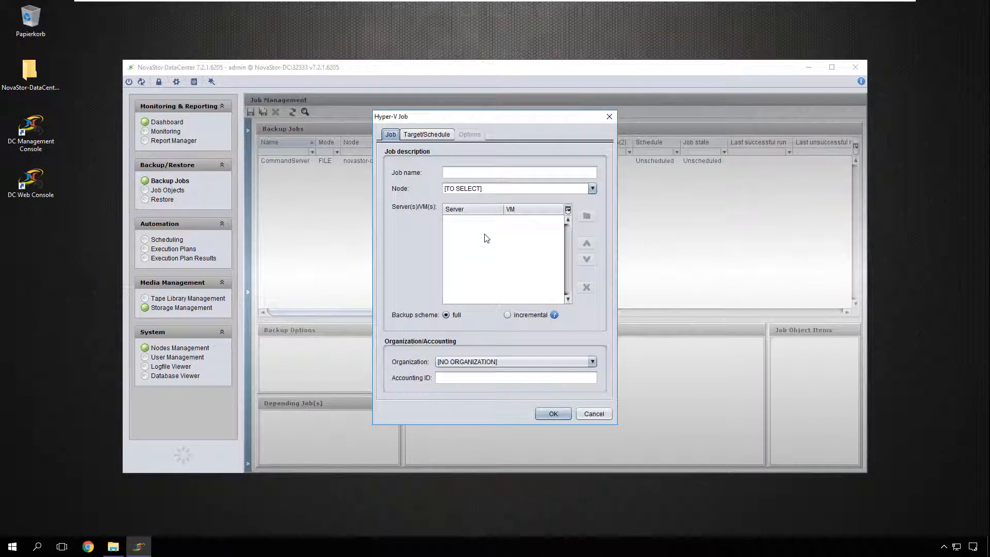
# Assign the Hyper-V job to the node dc-client (windows) and name it VMs.
pyautogui.click(591, 188)
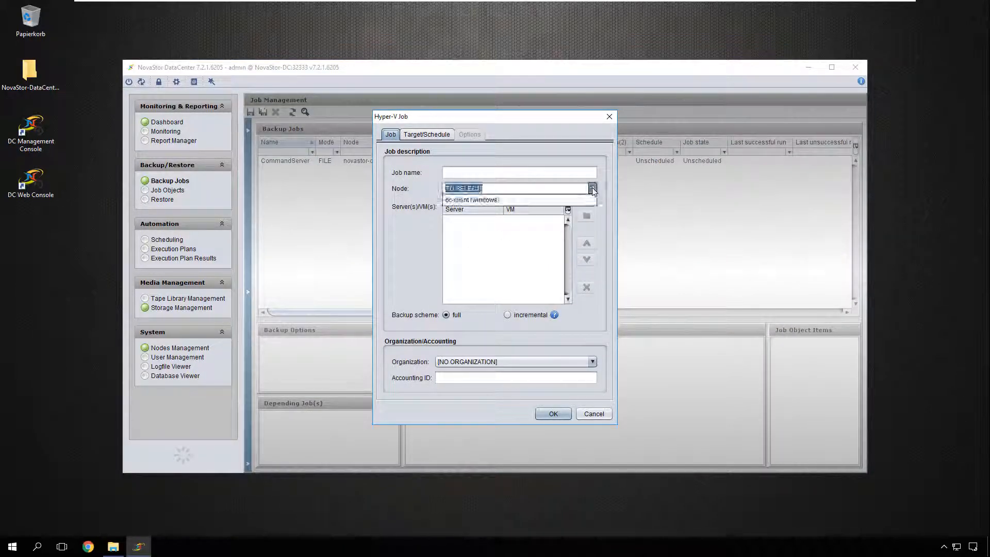
pyautogui.click(466, 200)
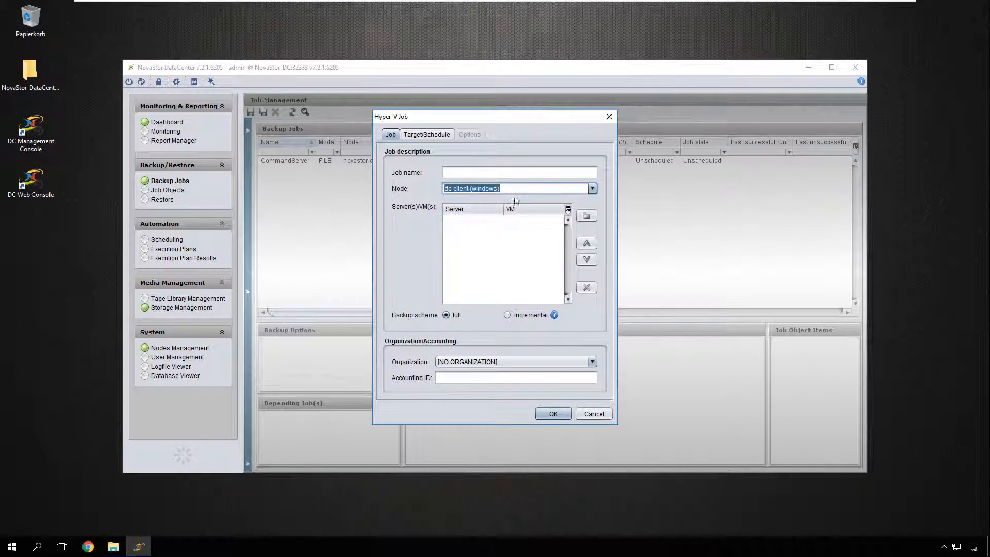
pyautogui.click(466, 174)
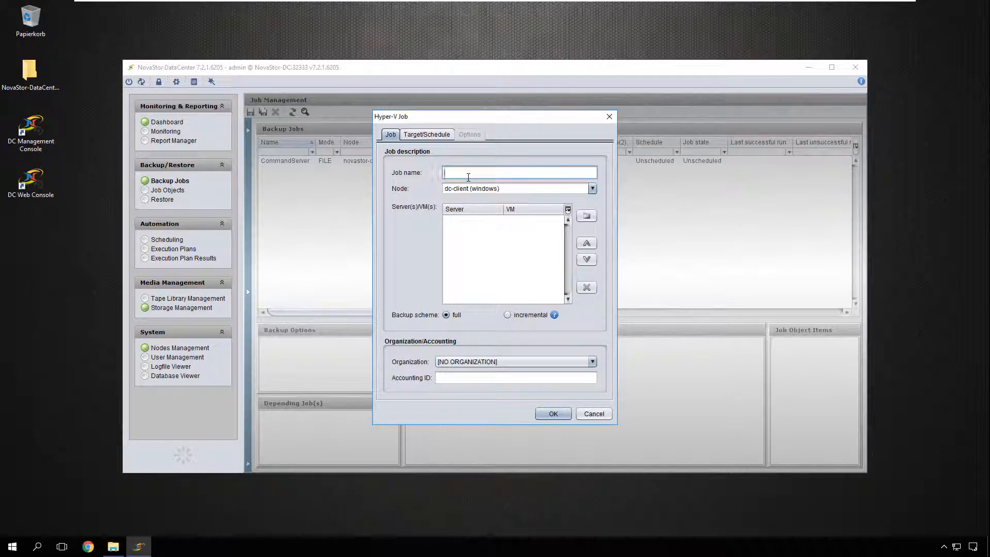
pyautogui.write('VMs')
# Select the custom VMs Domain Server and File Server plus the Host Component for the Hyper-V backup.
pyautogui.click(586, 216)
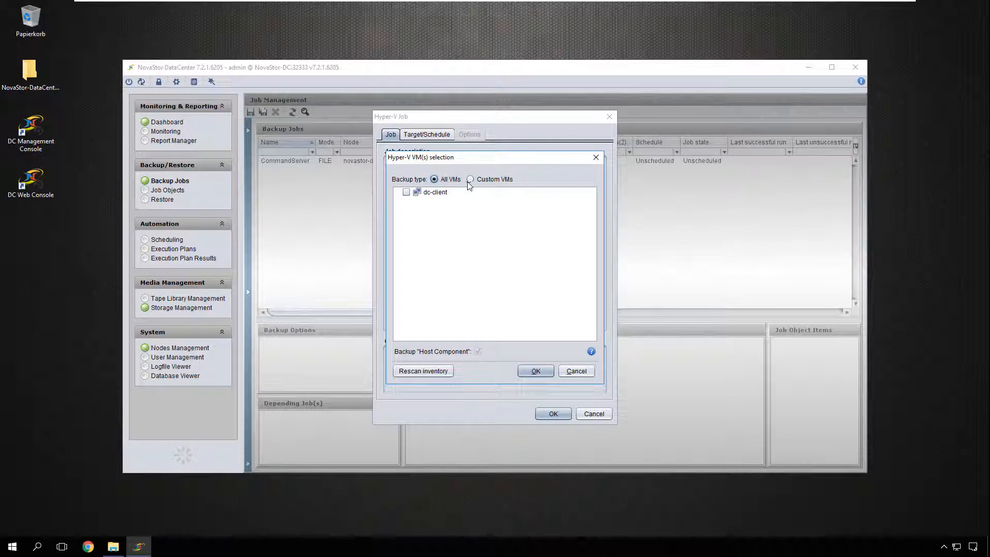
pyautogui.click(470, 180)
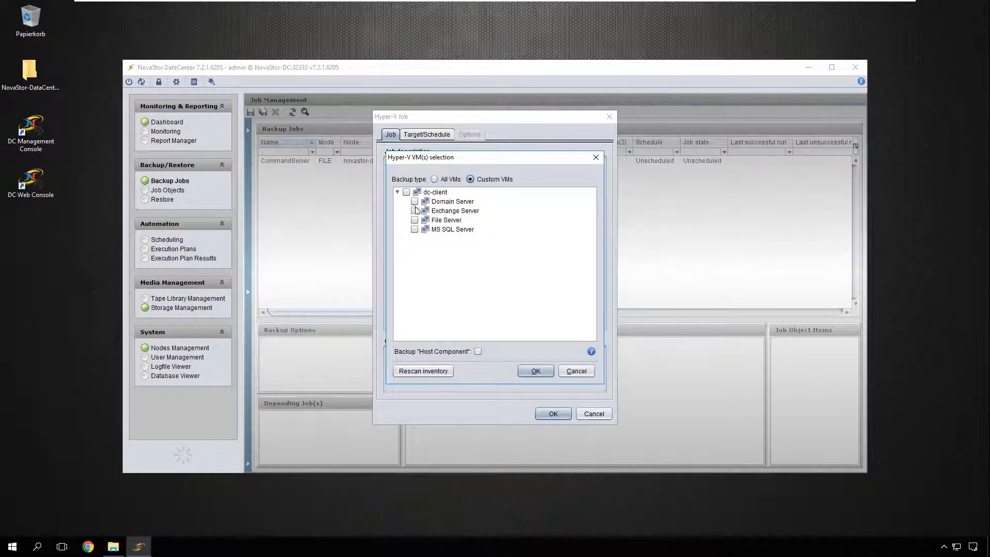
pyautogui.click(414, 202)
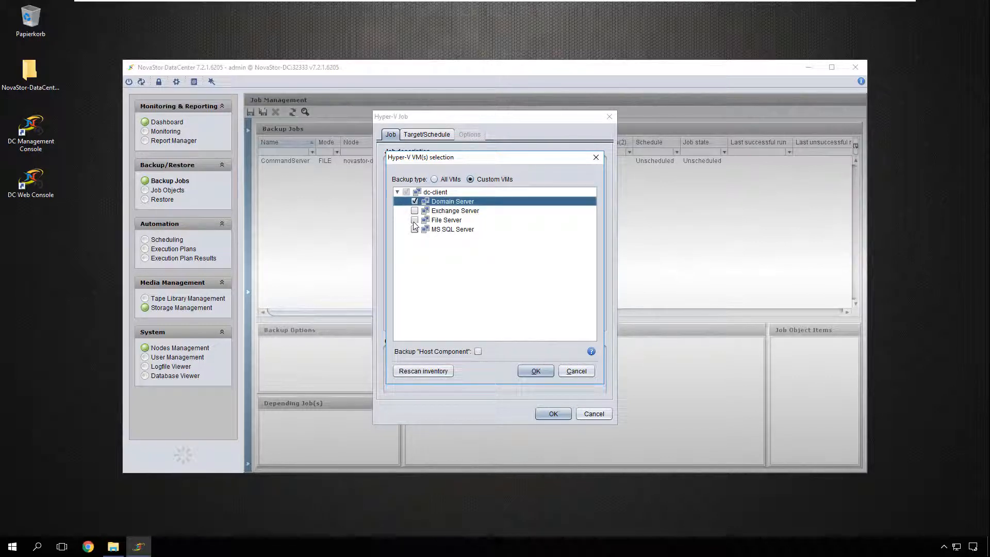
pyautogui.click(414, 220)
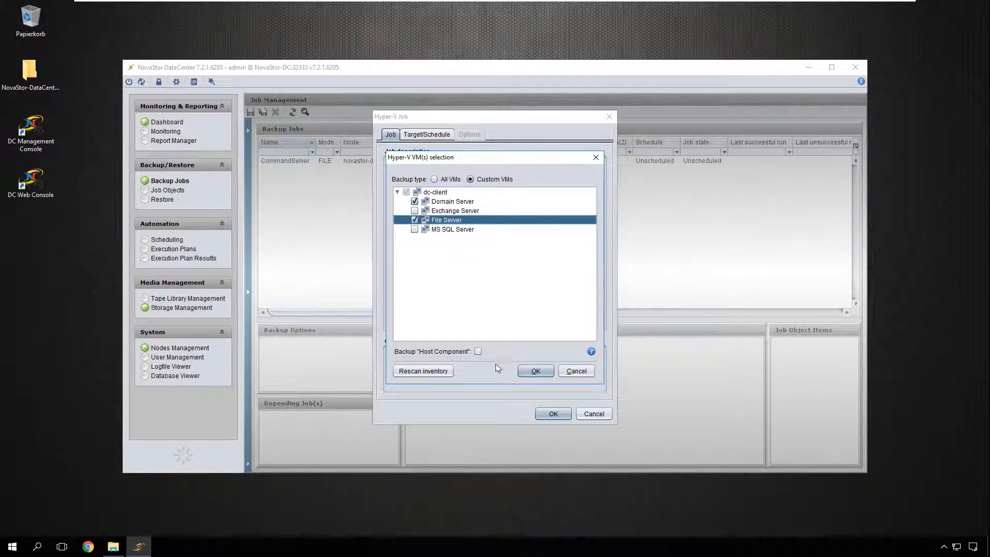
pyautogui.click(477, 351)
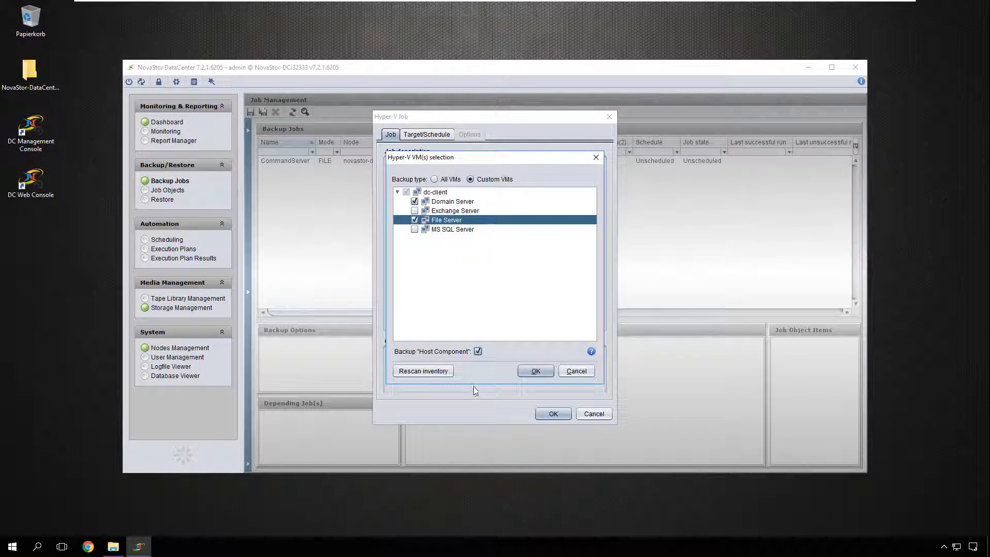
pyautogui.click(534, 371)
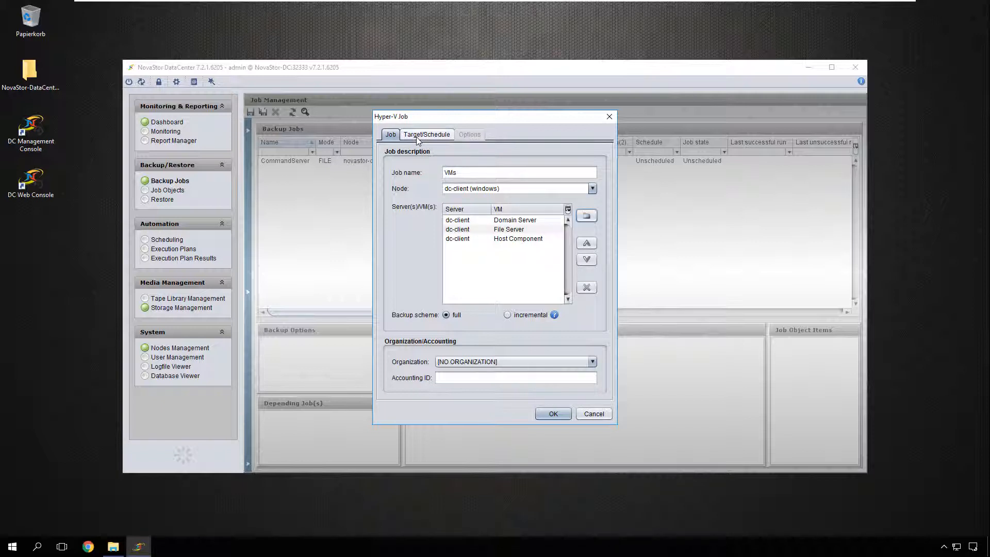
# Set the Hyper-V job's first media pool to VMs@novastor-dc, leave it unscheduled, and create the job.
pyautogui.click(442, 138)
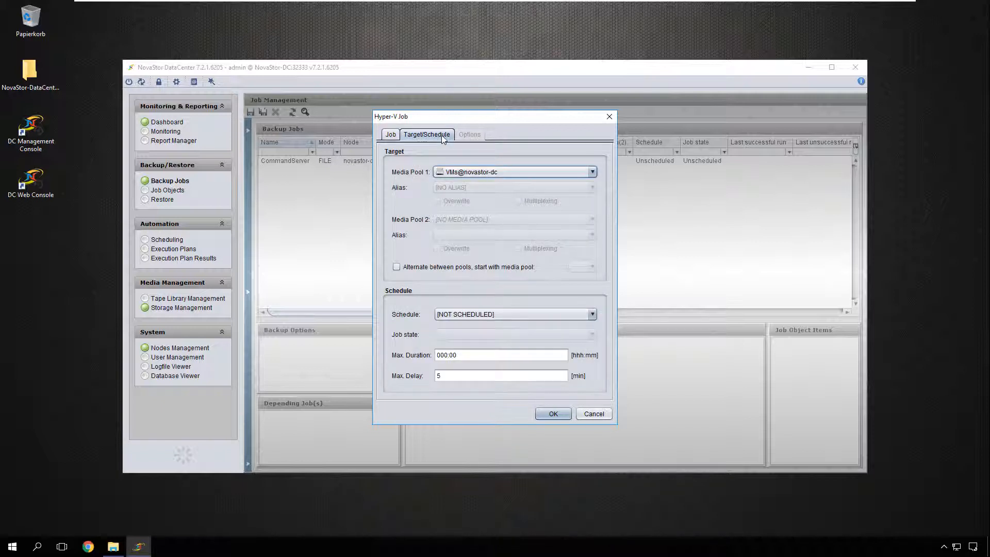
pyautogui.click(484, 174)
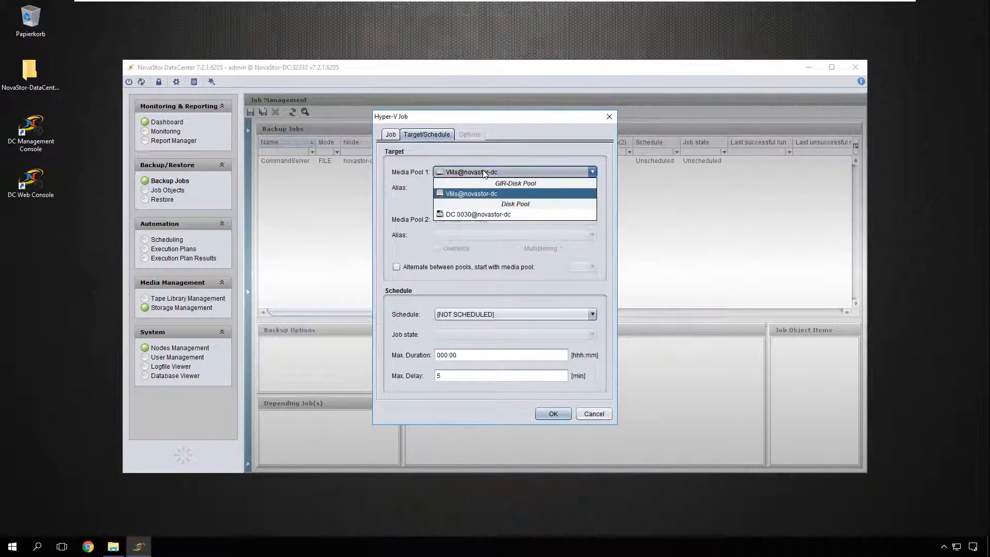
pyautogui.click(466, 196)
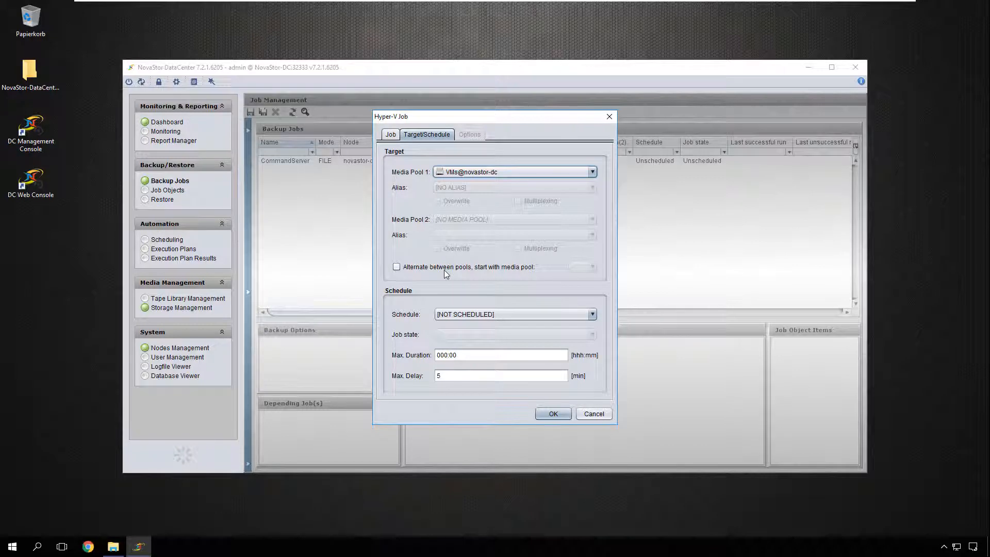
pyautogui.click(552, 414)
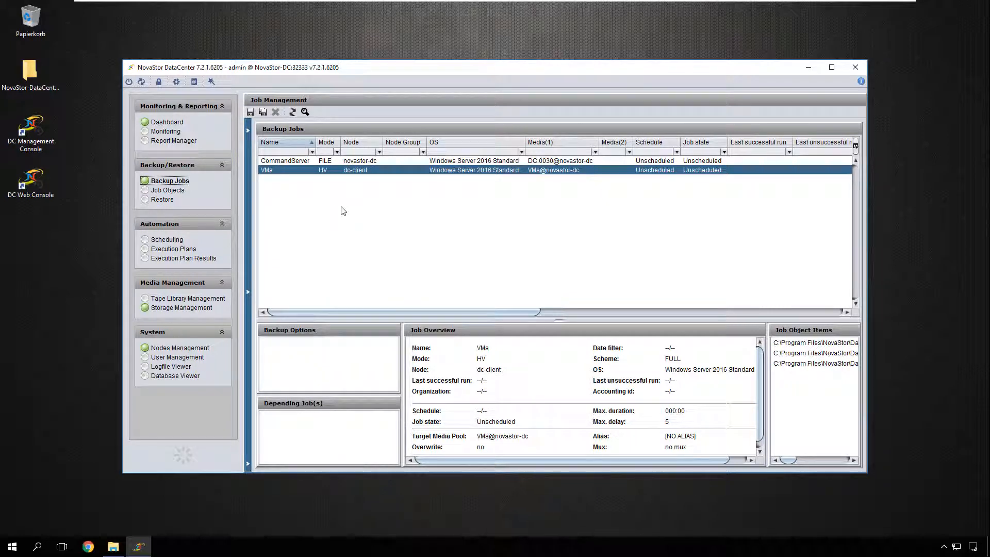
# Run a connectivity test on the CommandServer backup job and close its result.
pyautogui.click(296, 164)
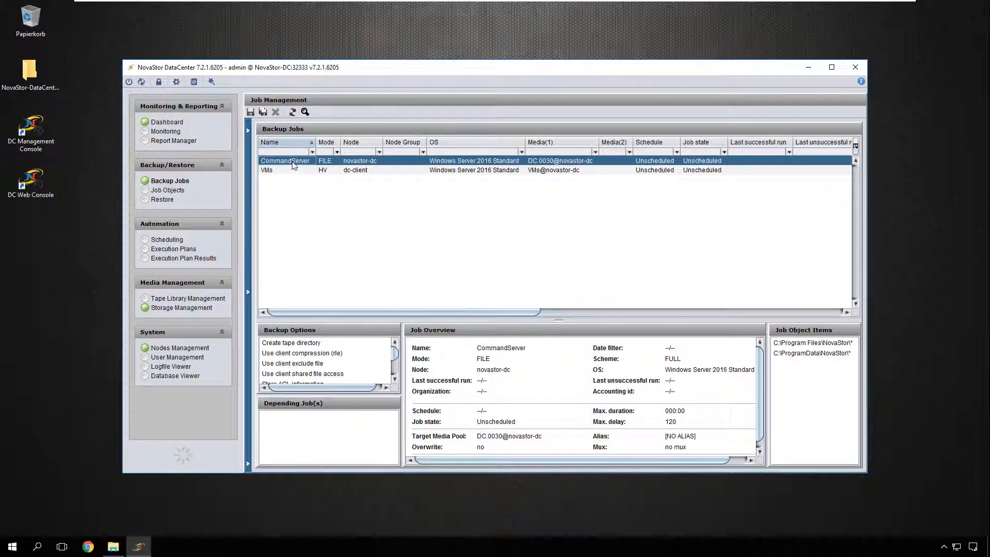
pyautogui.rightClick(292, 165)
pyautogui.moveTo(292, 168)
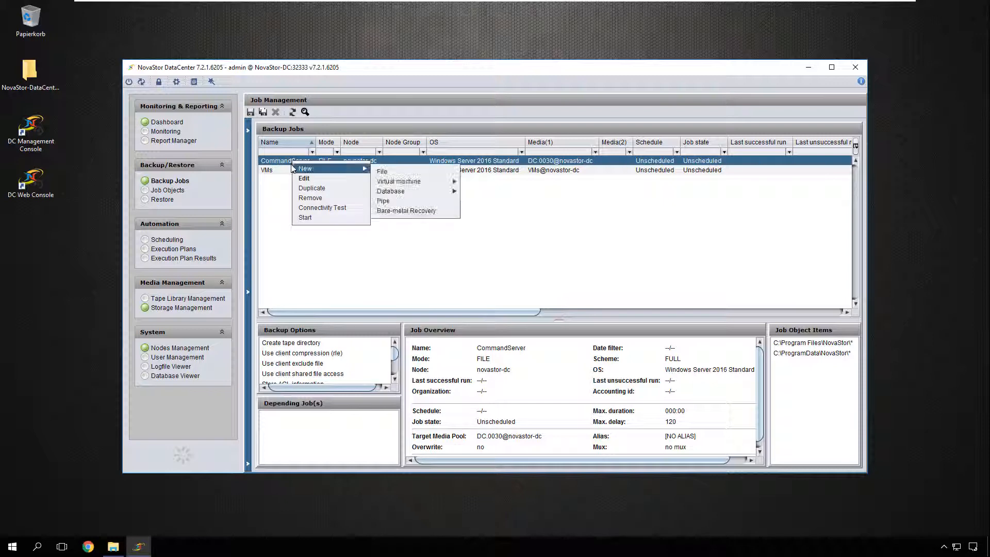
pyautogui.click(326, 208)
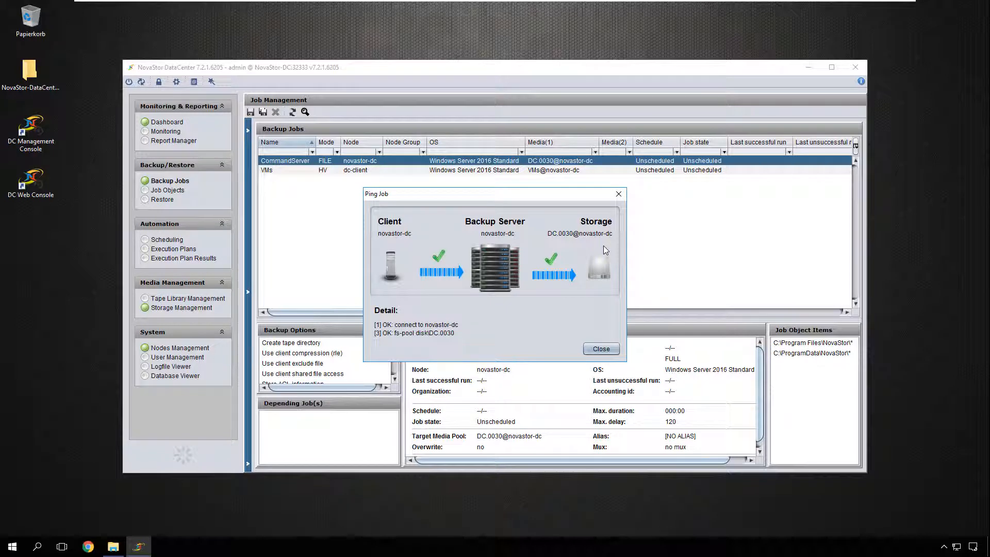
pyautogui.click(600, 349)
# Start the CommandServer backup job manually and open the job monitoring view.
pyautogui.rightClick(279, 163)
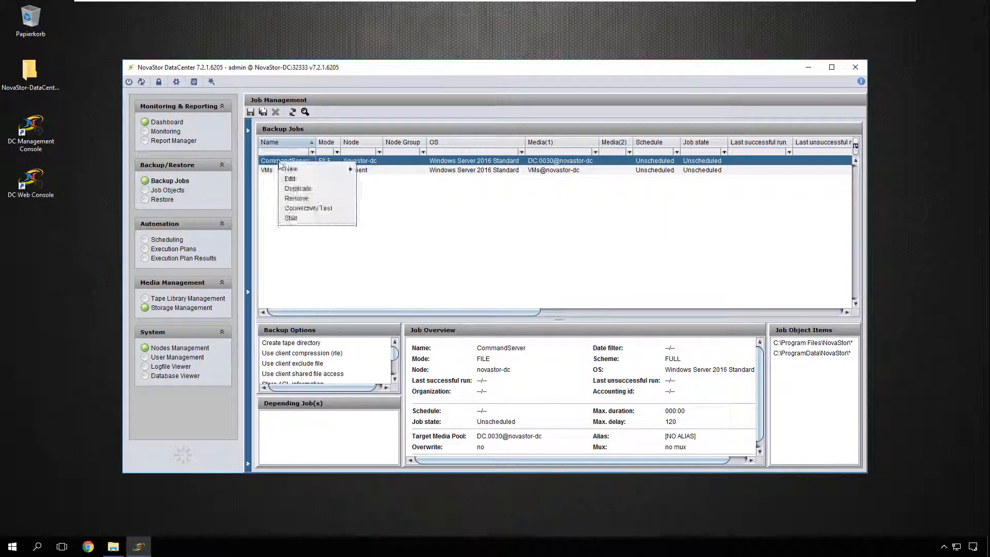
pyautogui.click(310, 222)
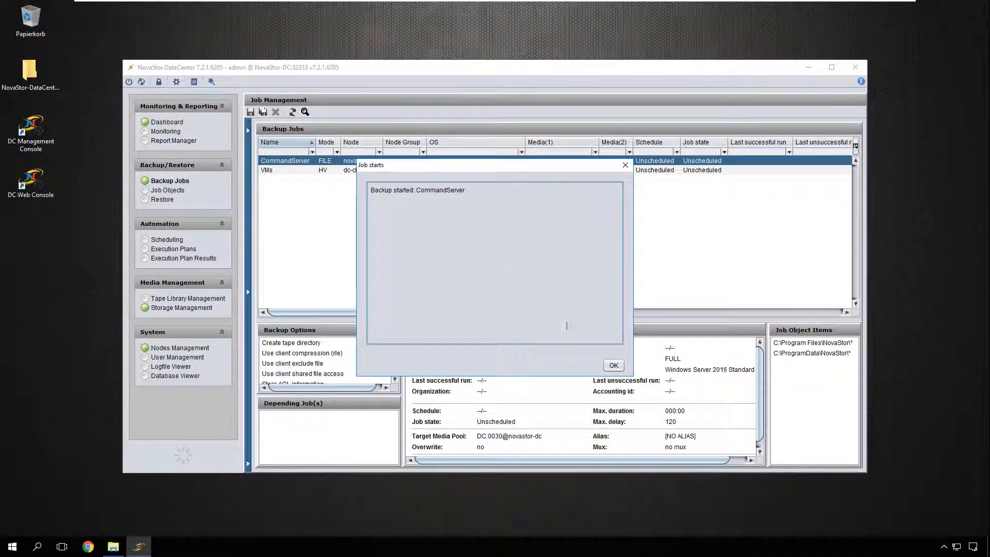
pyautogui.click(614, 366)
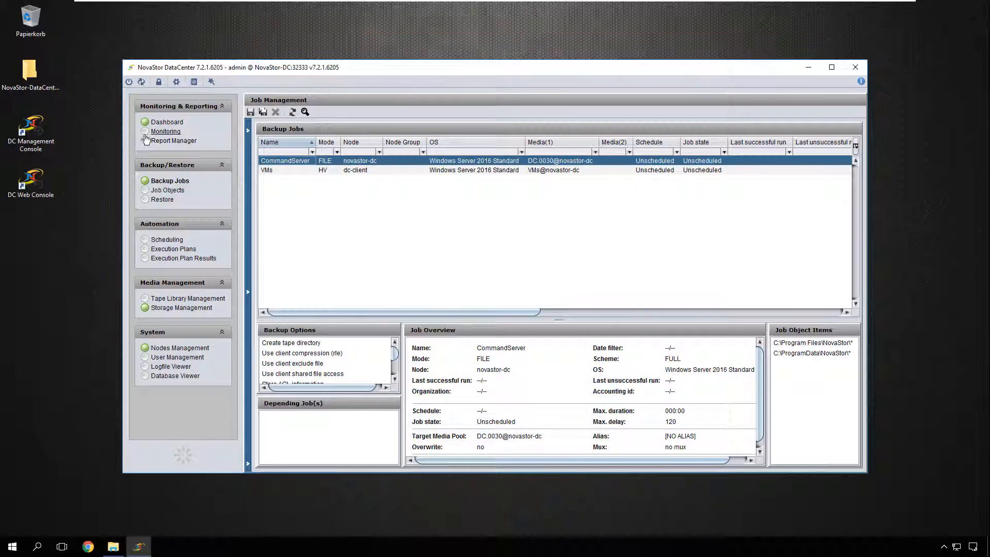
pyautogui.click(165, 132)
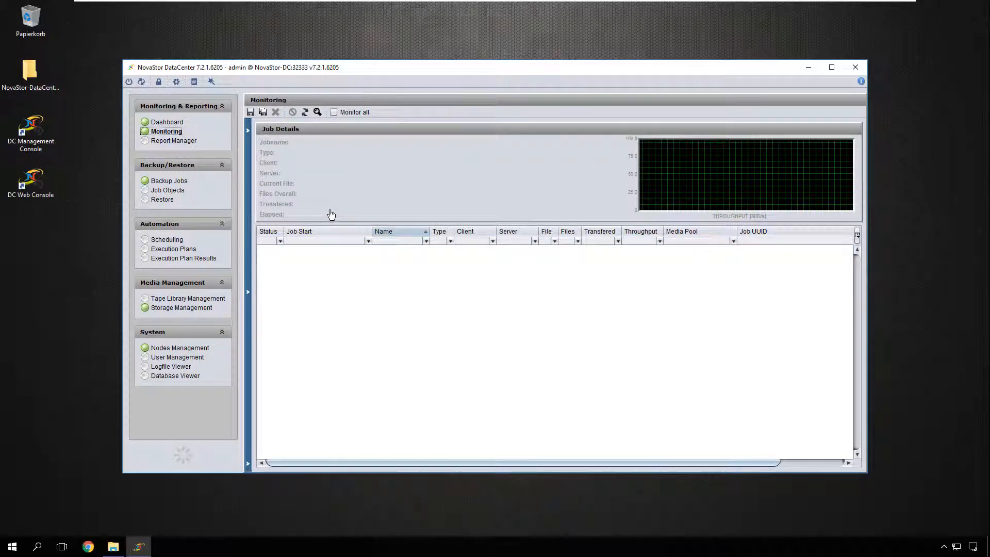
# Bring up the first-steps dialog that offers the initial configuration assistant.
pyautogui.click(211, 82)
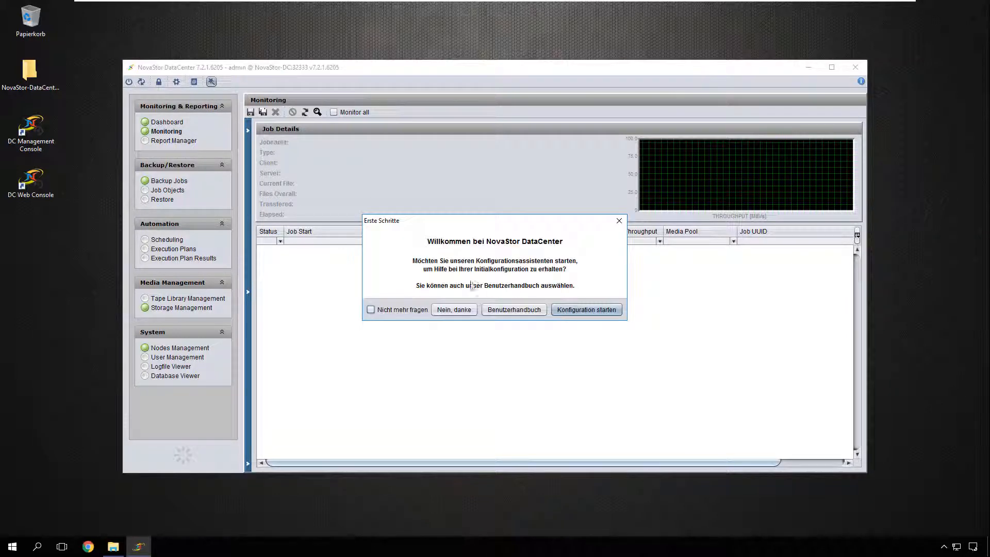